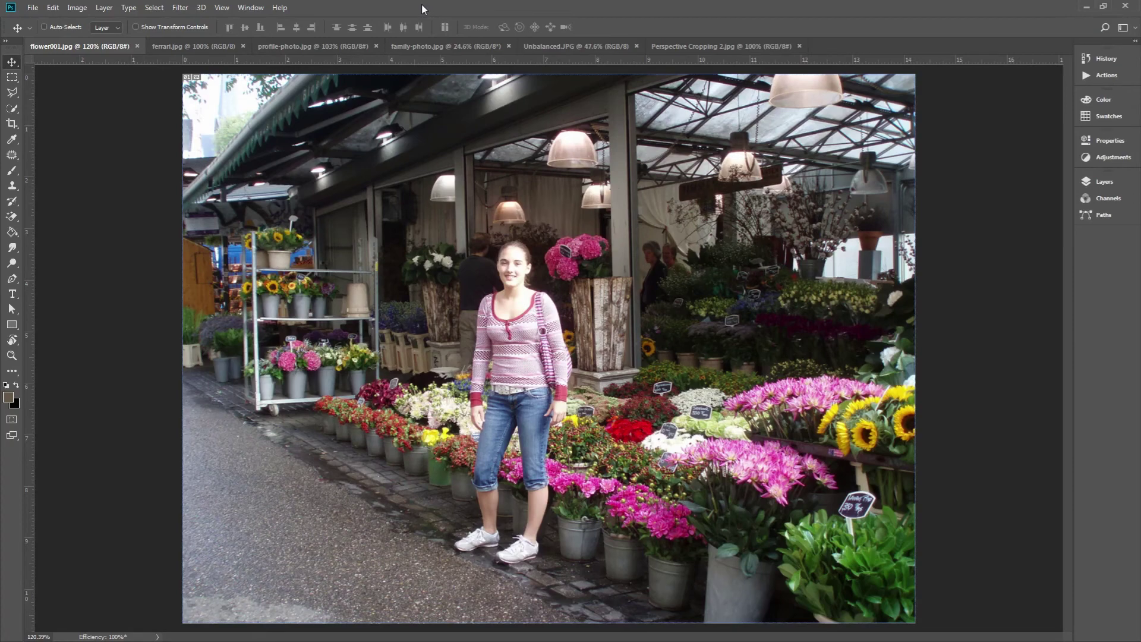
- Crop the flower-market photo to a tall frame around the girl, deleting cropped pixels
left_click(10, 125)
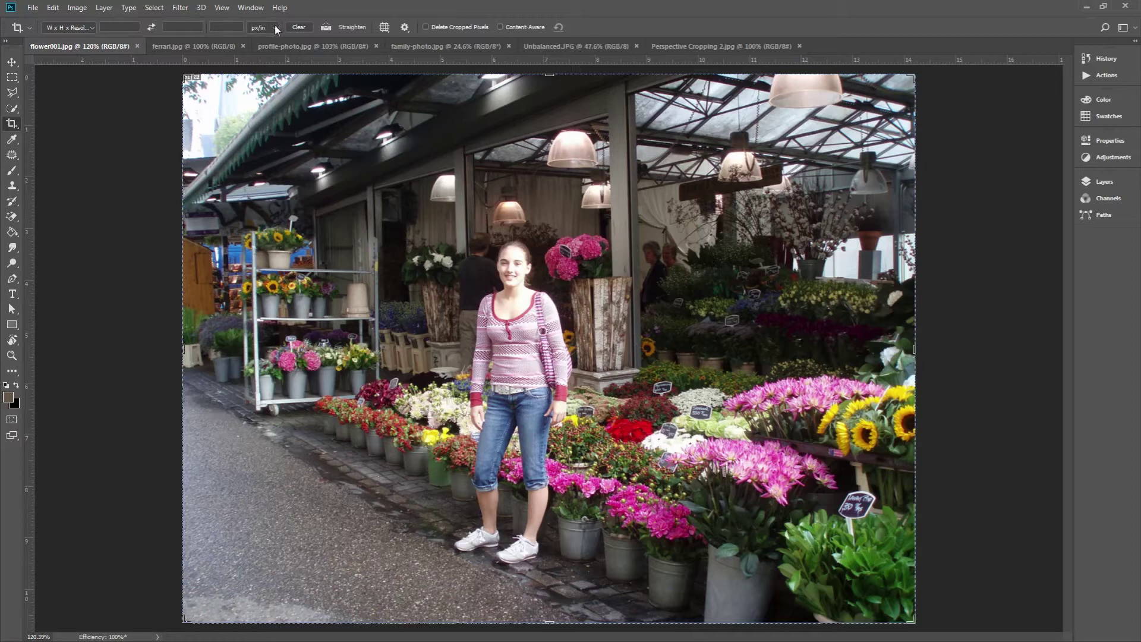
left_click(425, 26)
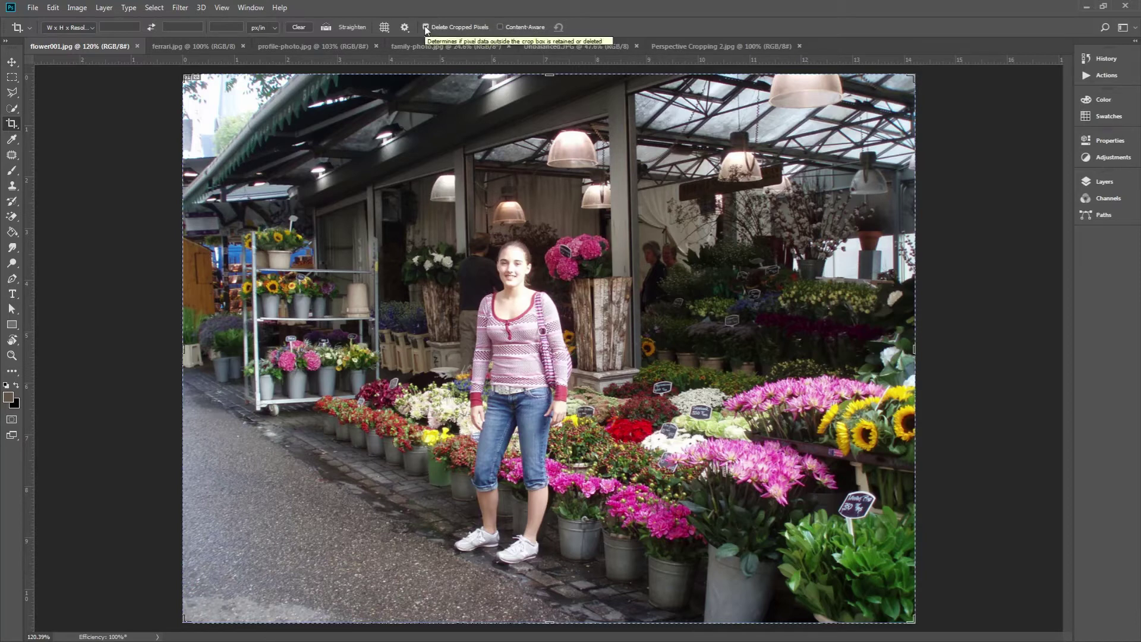
left_click_drag(391, 215, 631, 551)
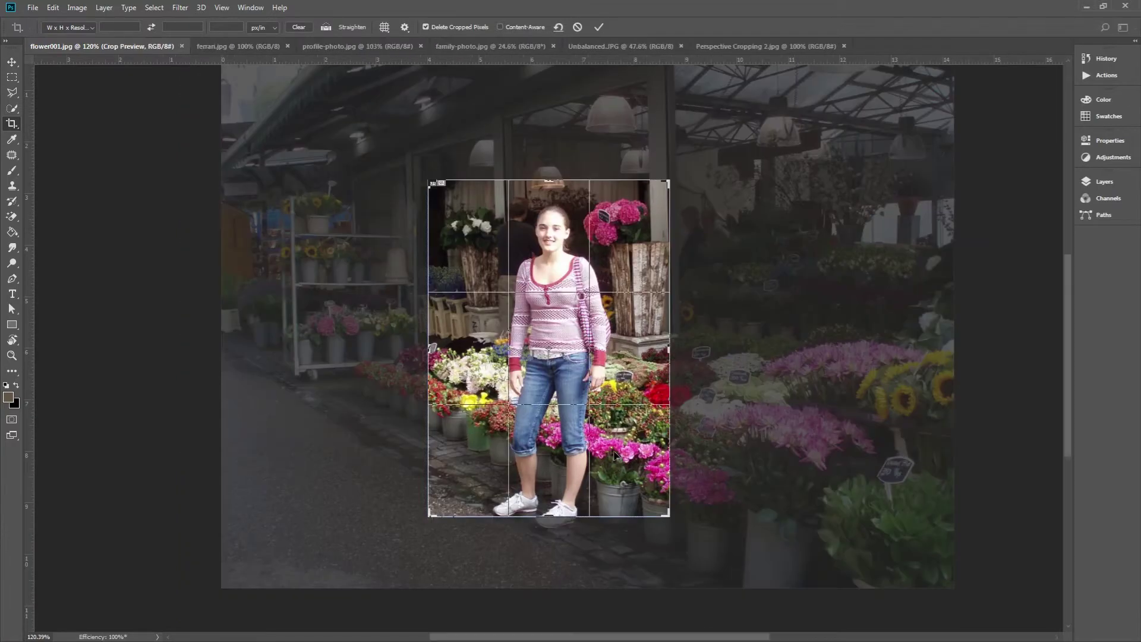
key("Return")
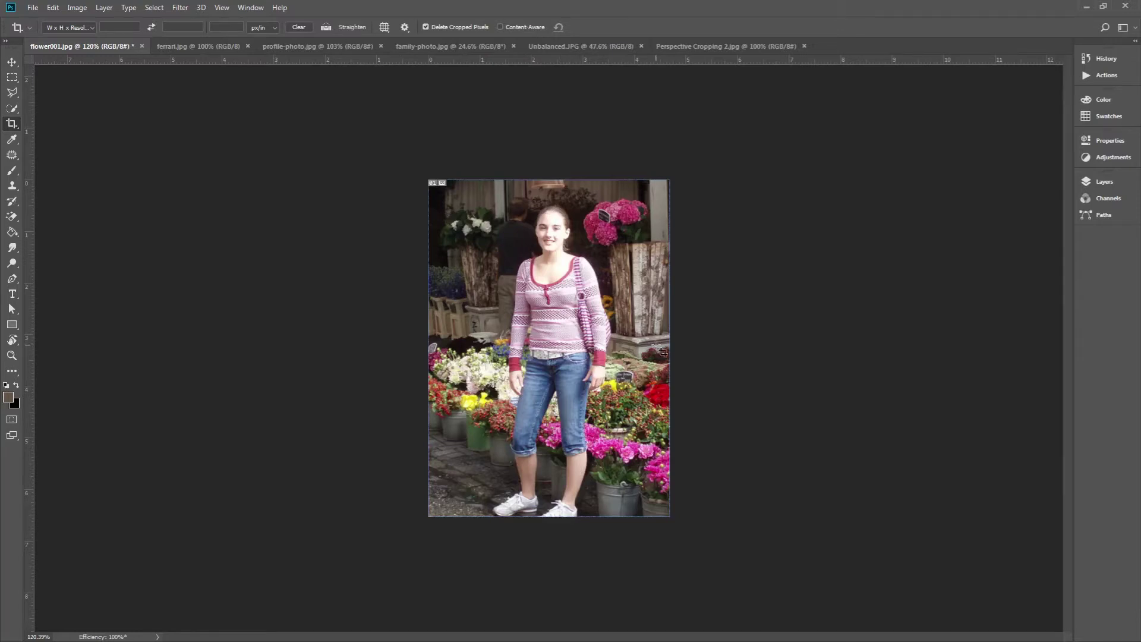
- Undo the crop to bring back the full flower-market photo
left_click(610, 270)
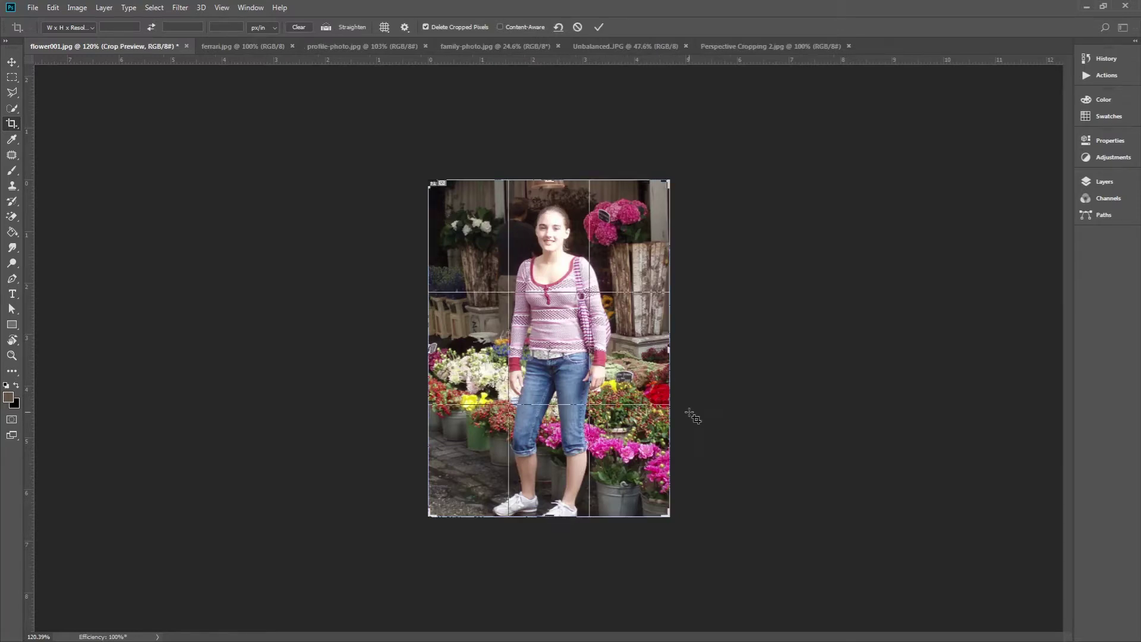
key("Return")
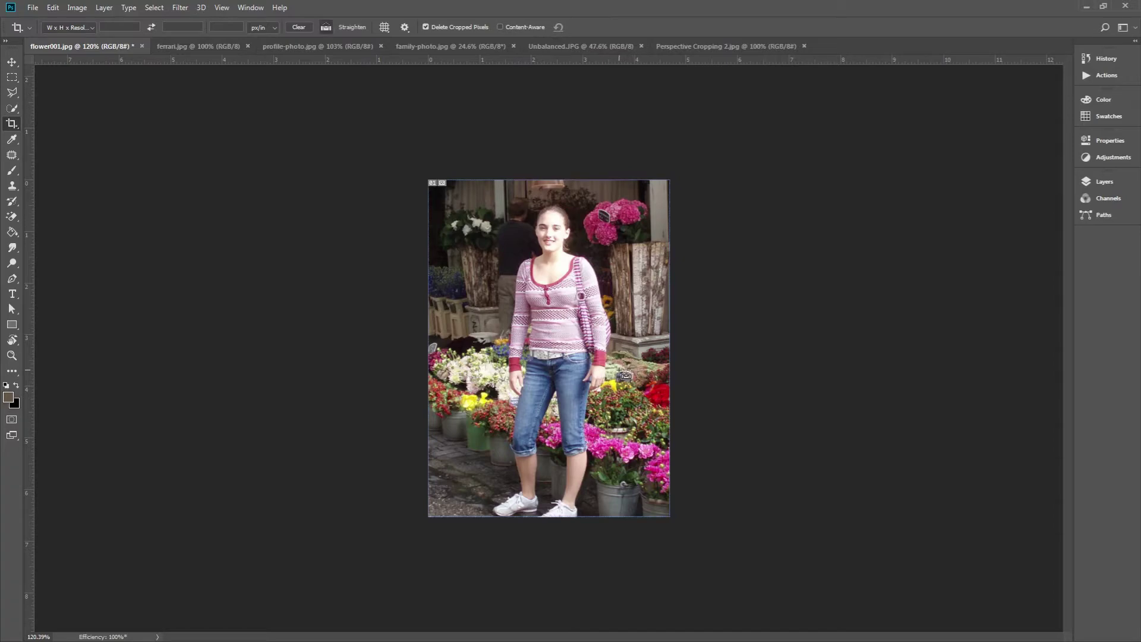
key("ctrl+z")
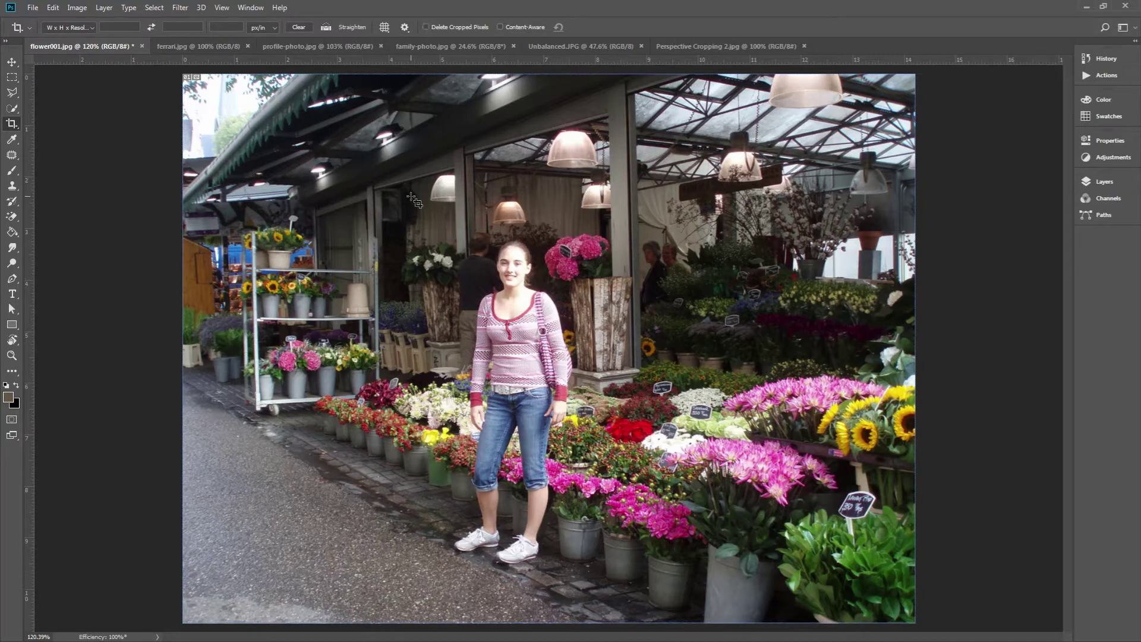
- Crop narrowly around the girl keeping trimmed pixels, reveal the hidden area, then switch to ferrari.jpg
left_click_drag(410, 196, 593, 560)
key("Return")
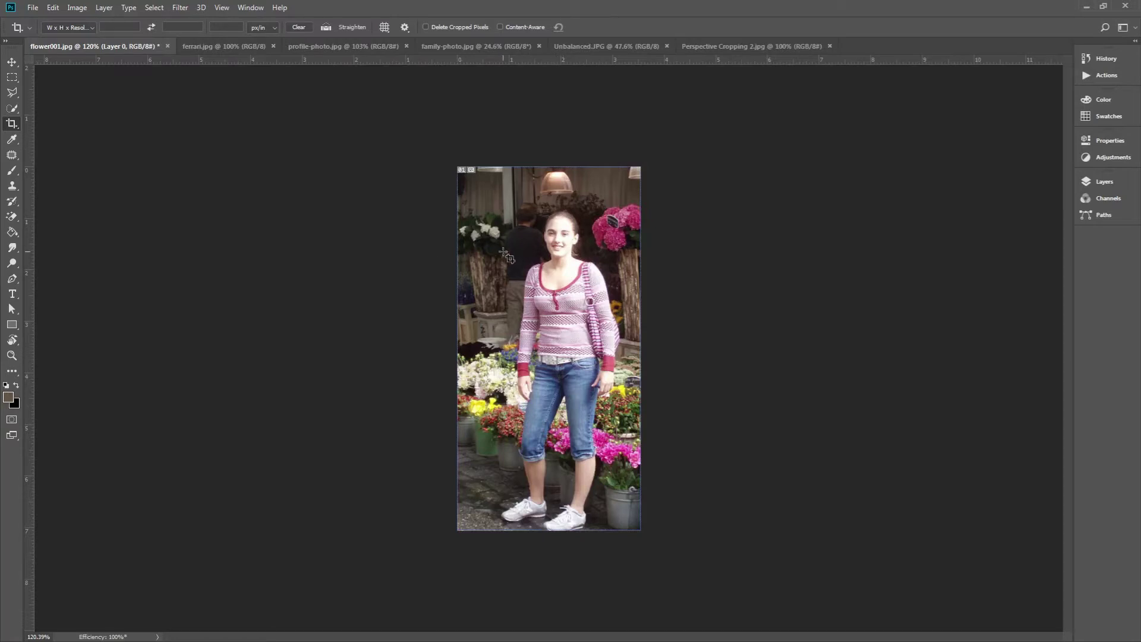
left_click(526, 294)
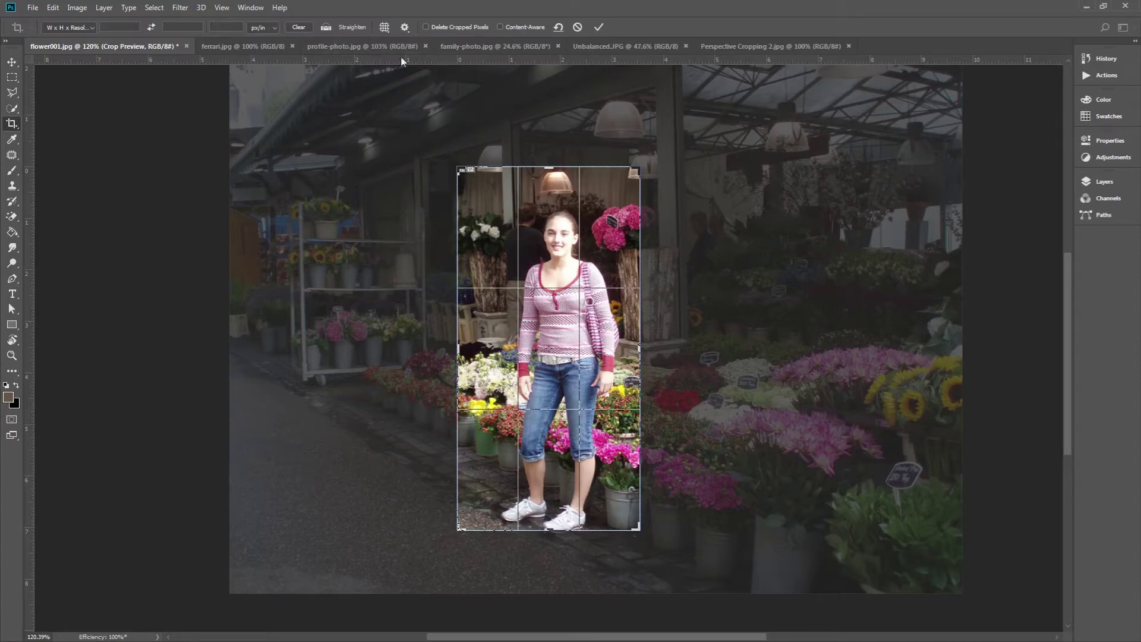
left_click(254, 45)
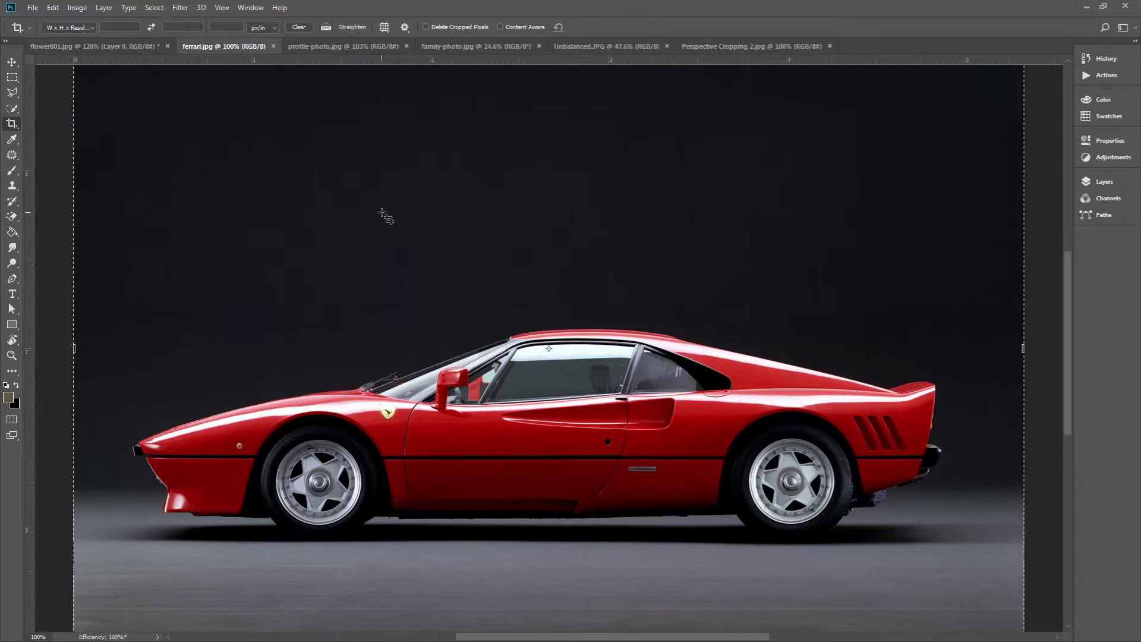
- Fit the Ferrari photo on screen and crop the black bands off top and bottom
key("ctrl")
key("ctrl+0")
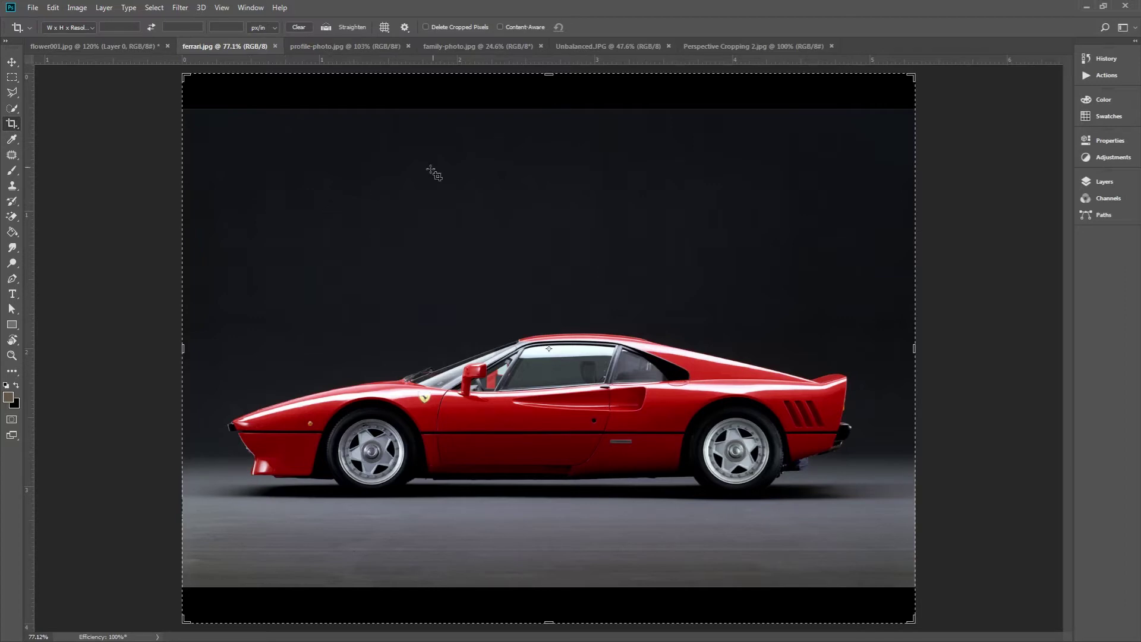
left_click_drag(548, 77, 550, 92)
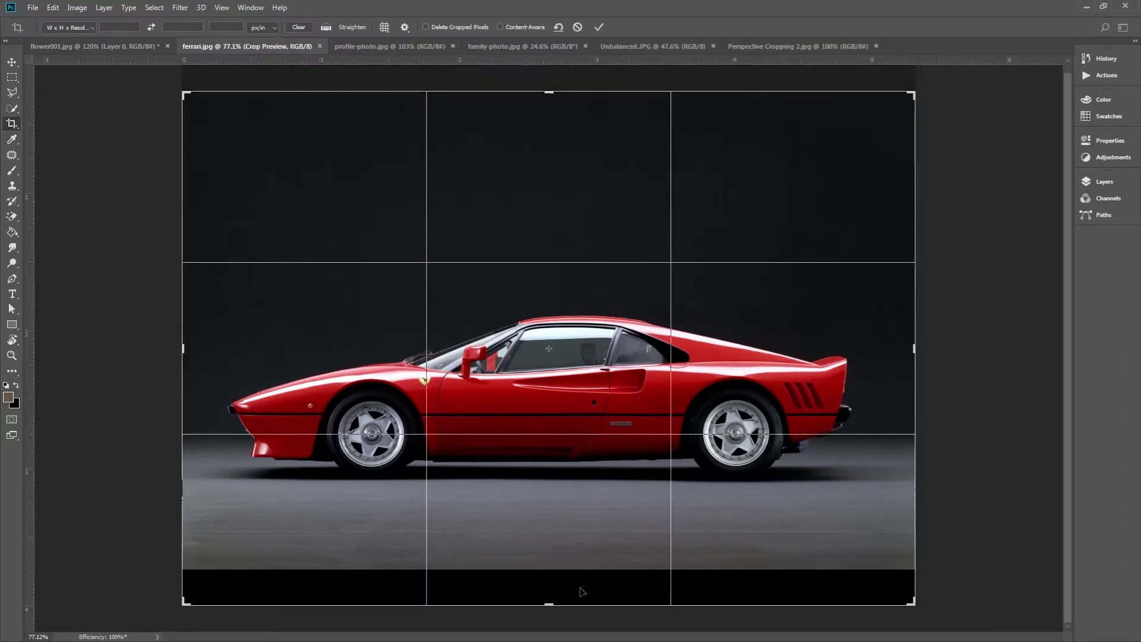
left_click_drag(546, 603, 541, 588)
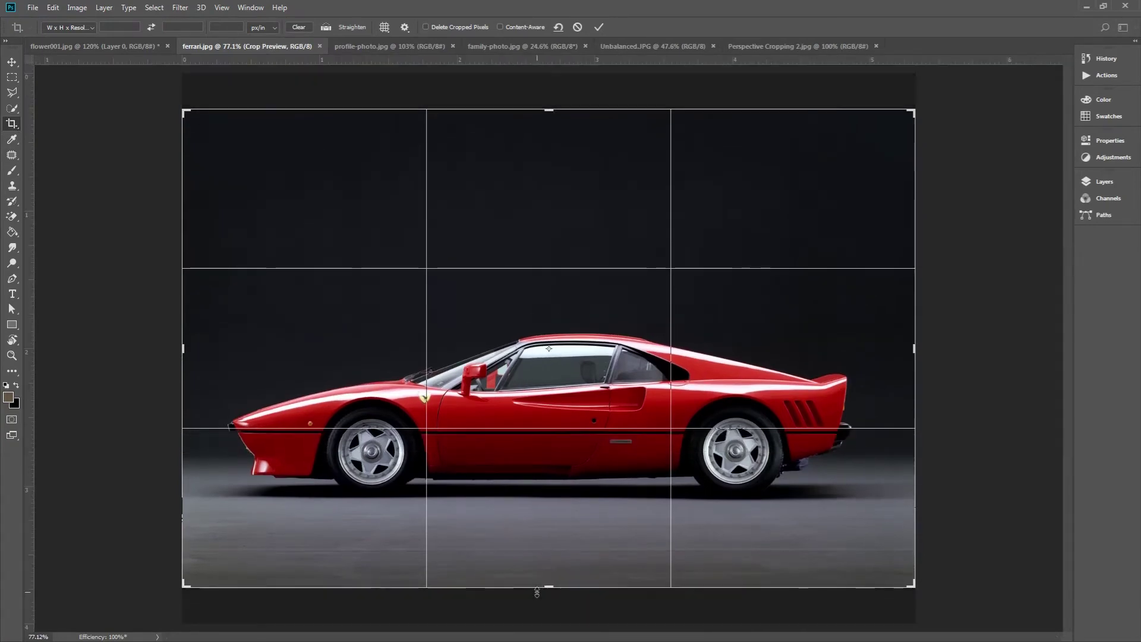
key("Return")
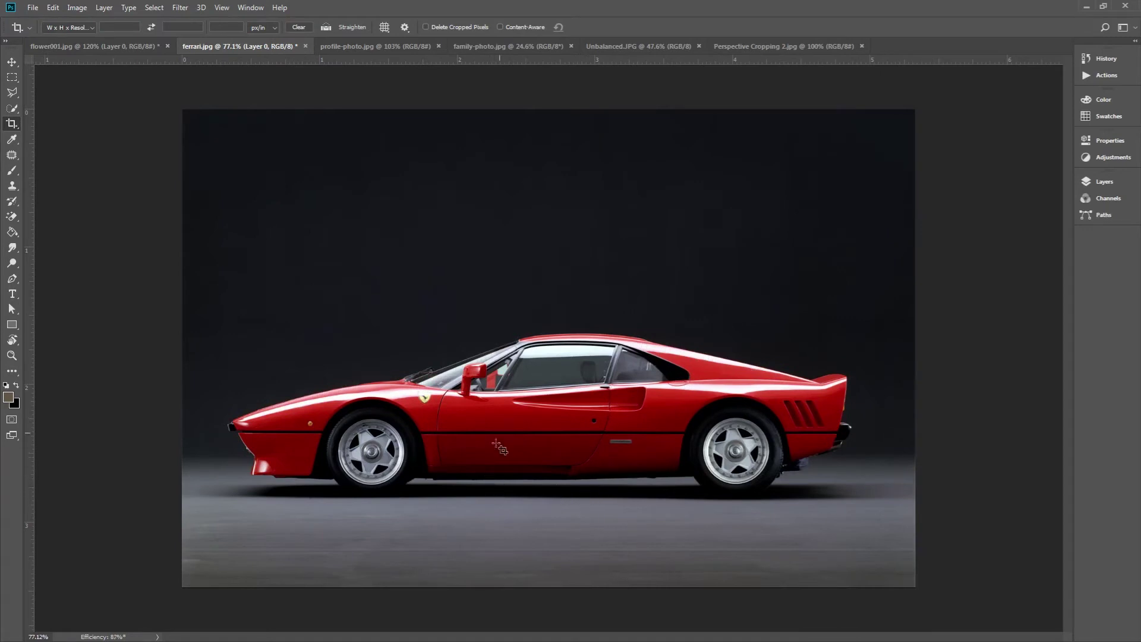
- Recrop with the top edge zoomed to pixel level and aligned exactly, then apply
left_click(522, 153)
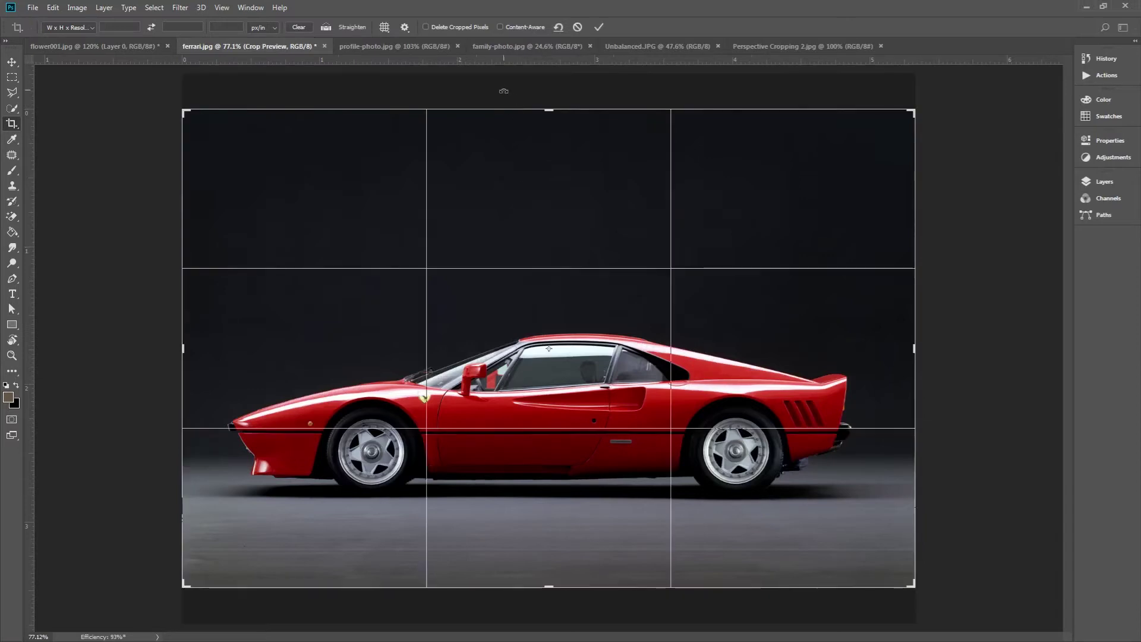
left_click_drag(517, 96, 608, 195)
left_click(601, 182, "ctrl")
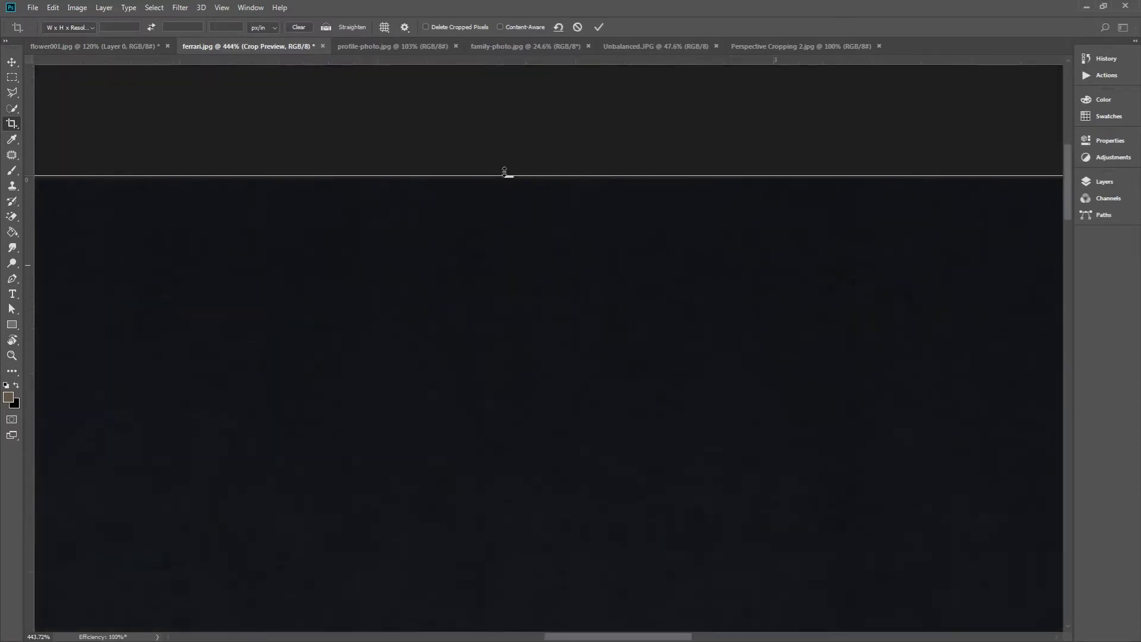
left_click_drag(476, 159, 526, 215)
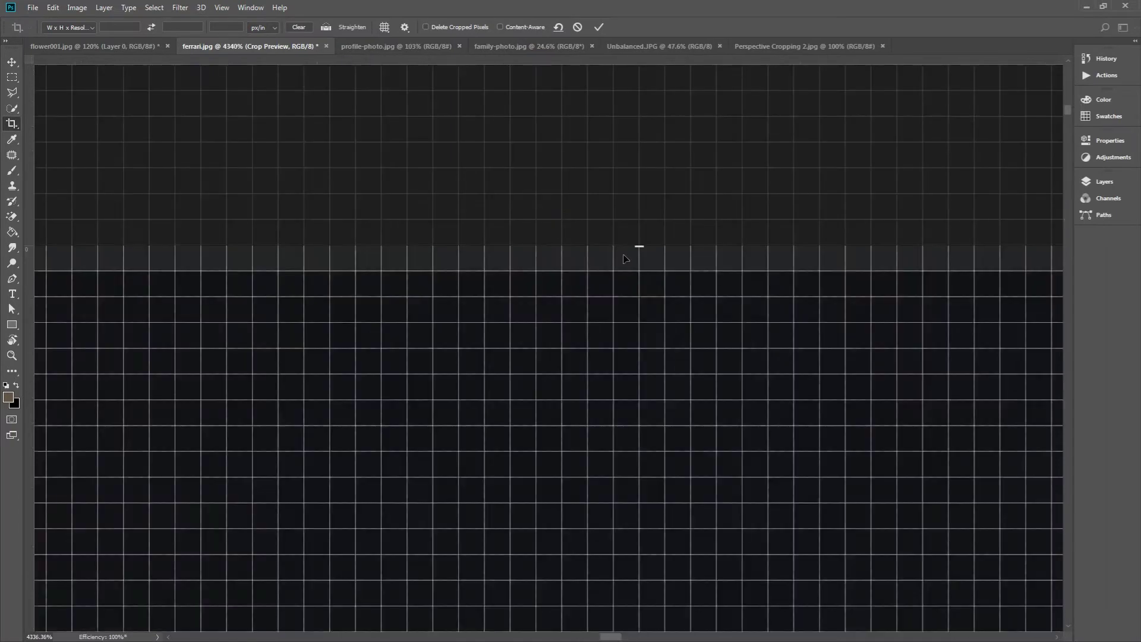
left_click_drag(639, 246, 638, 259)
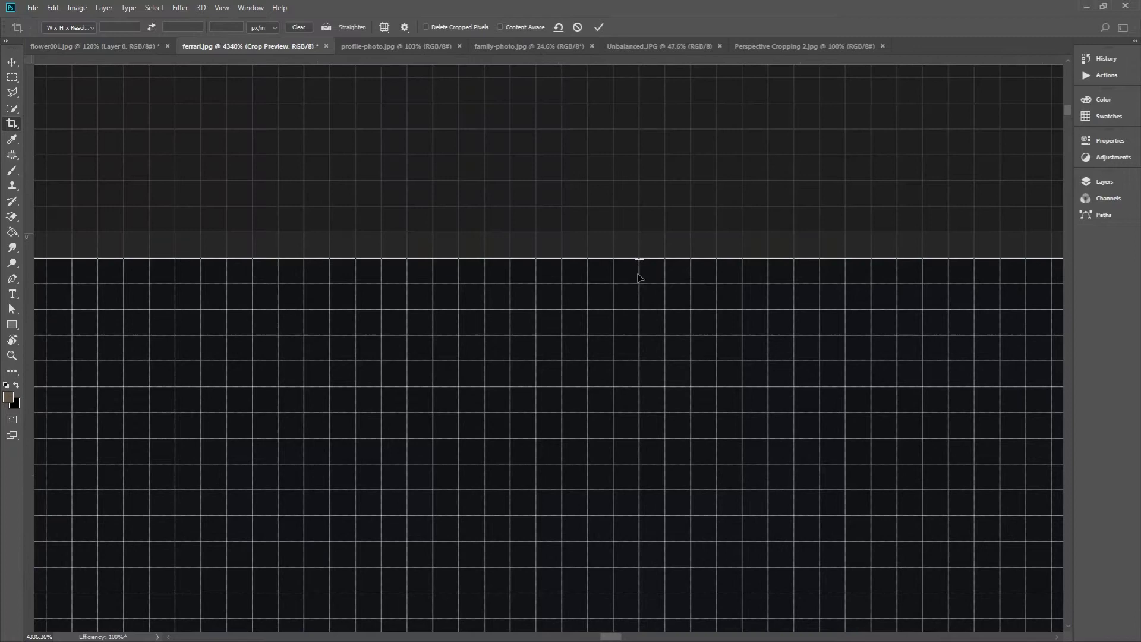
key("ctrl+0")
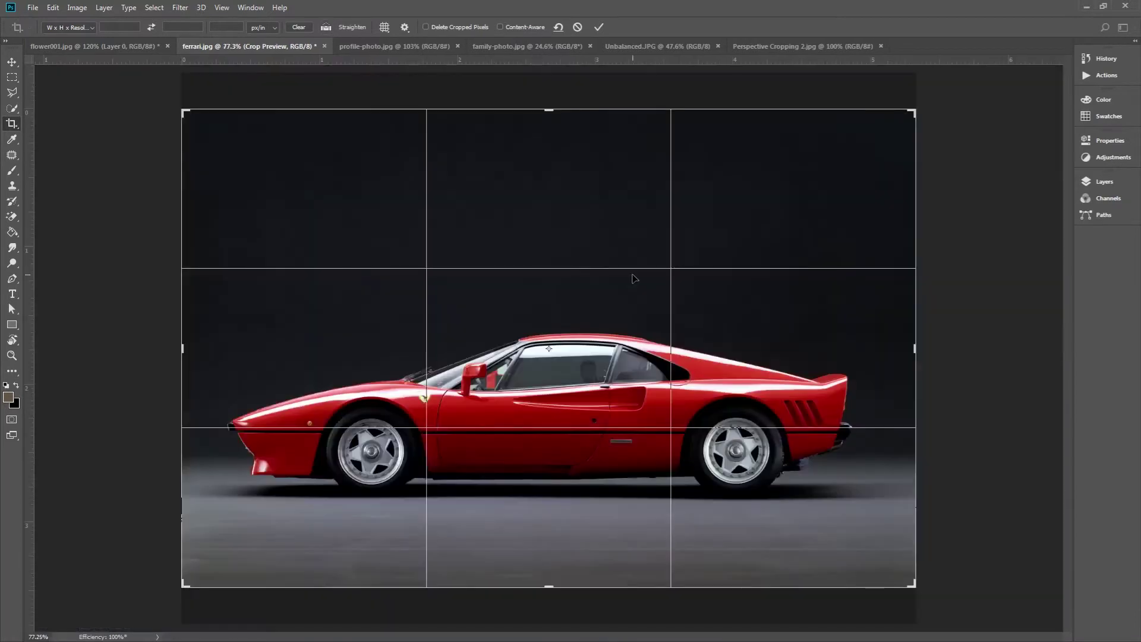
key("Return")
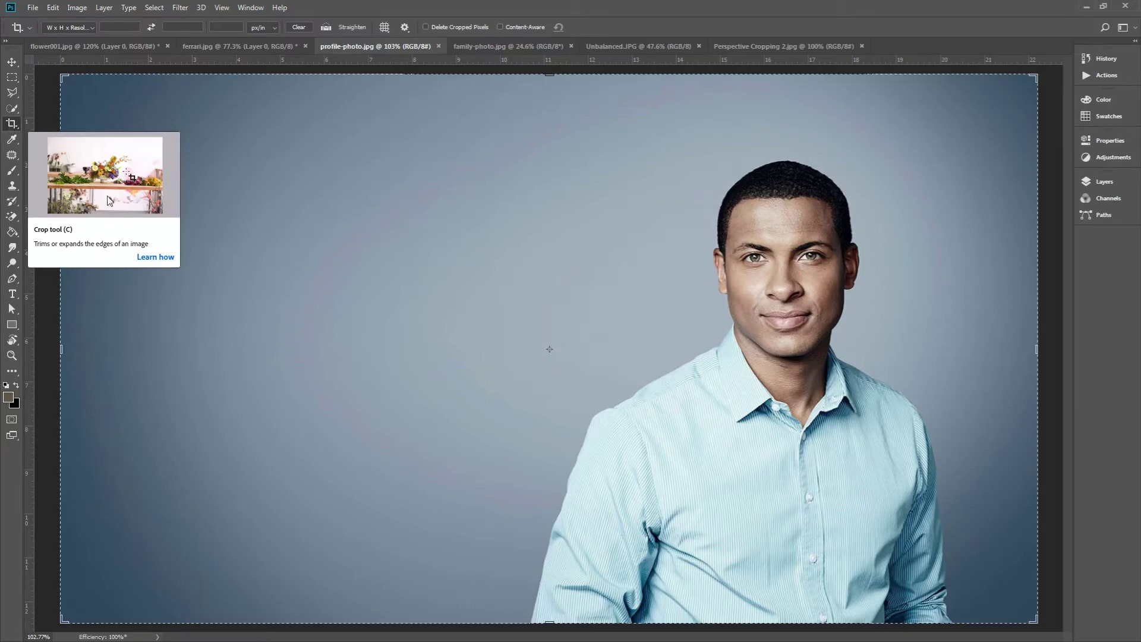
- Inspect the crop overlay options in the options bar
left_click(385, 27)
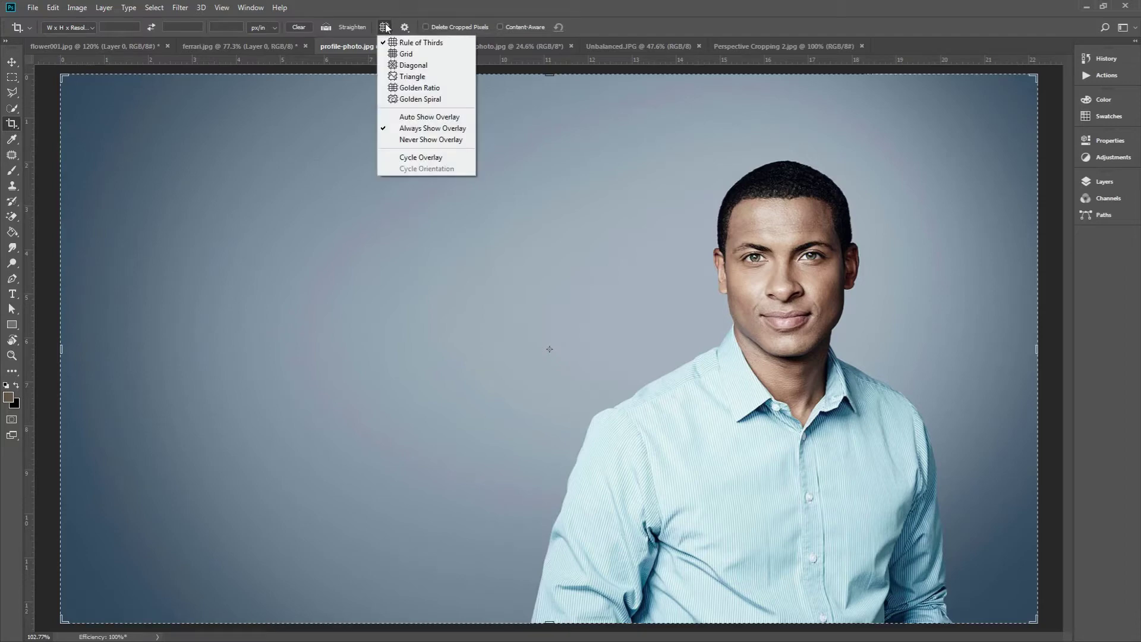
left_click(385, 28)
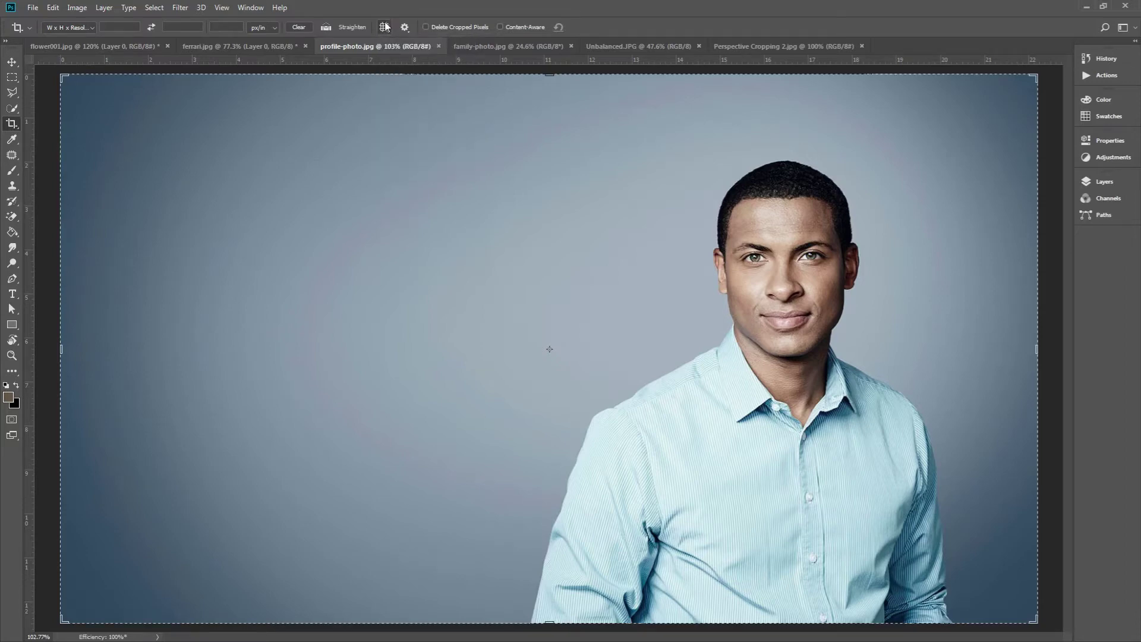
left_click(385, 28)
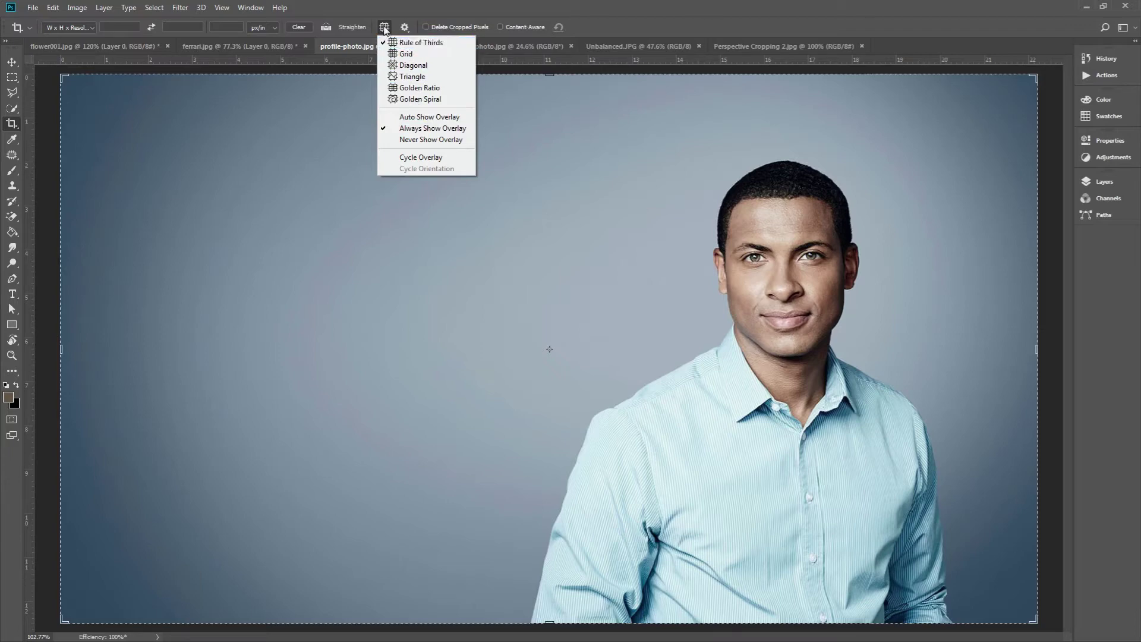
left_click(384, 29)
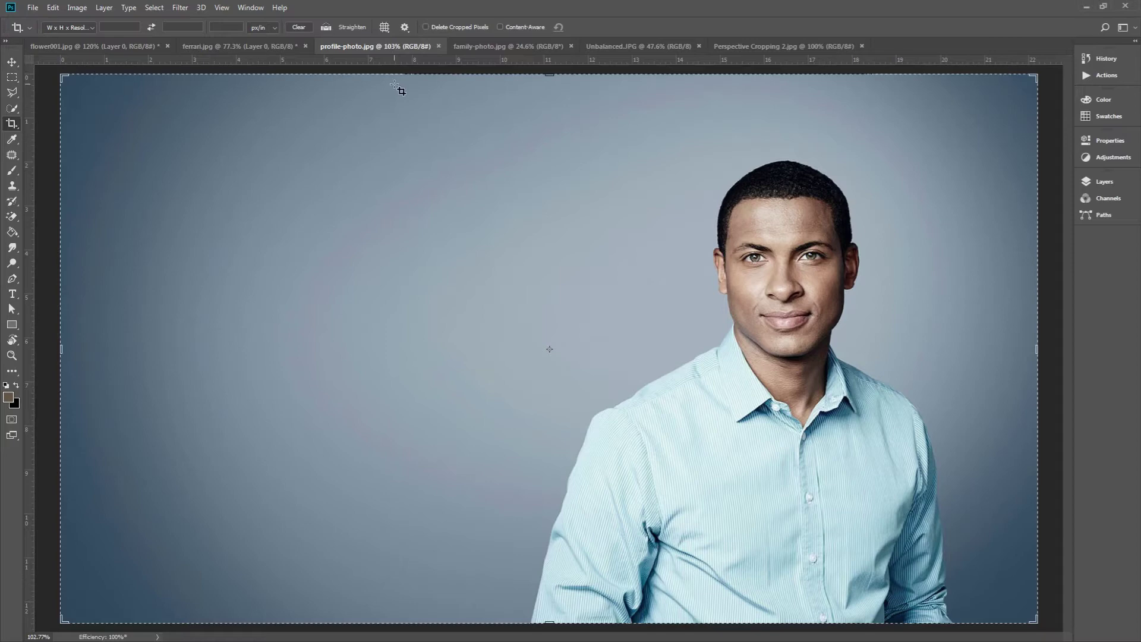
- Pull the crop's left edge in toward the man and apply the narrower crop
left_click(62, 349)
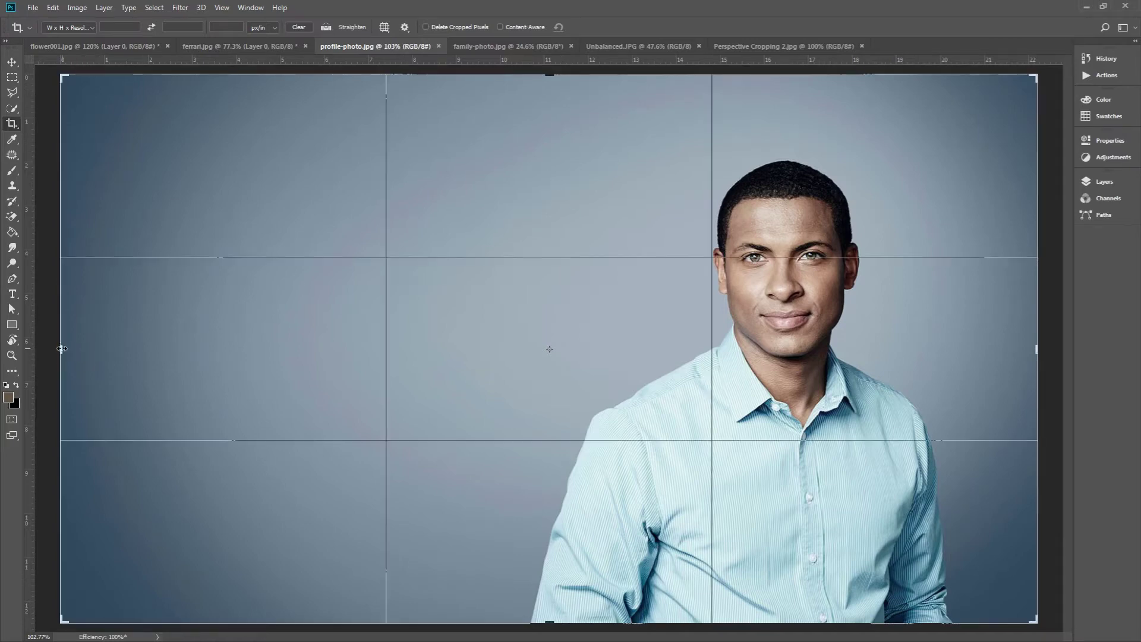
left_click_drag(62, 348, 295, 349)
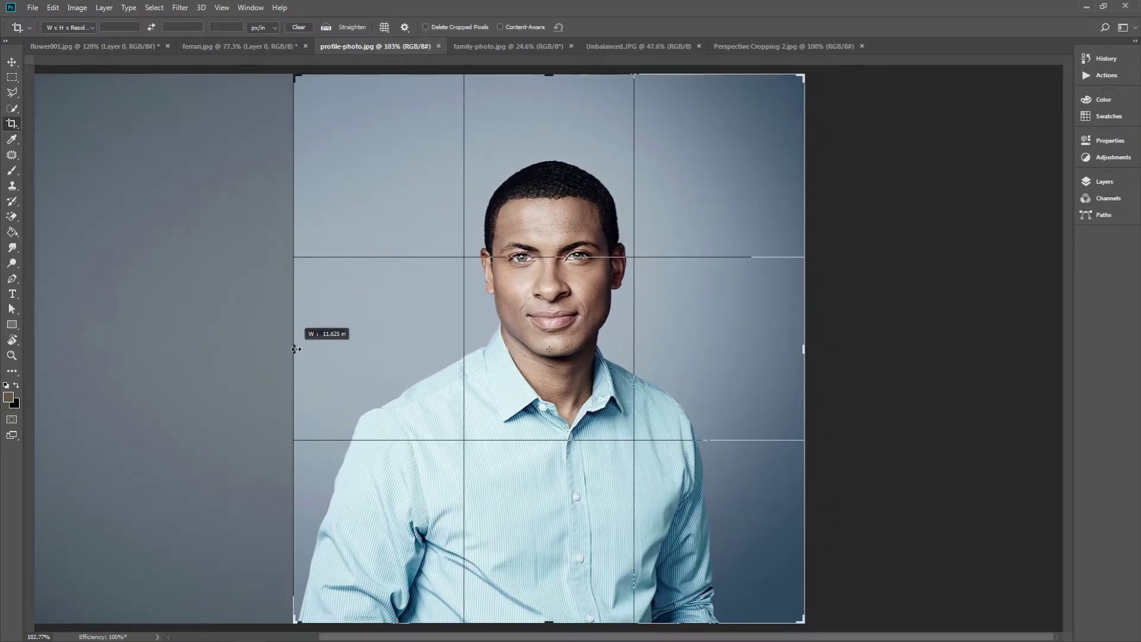
left_click_drag(296, 349, 296, 348)
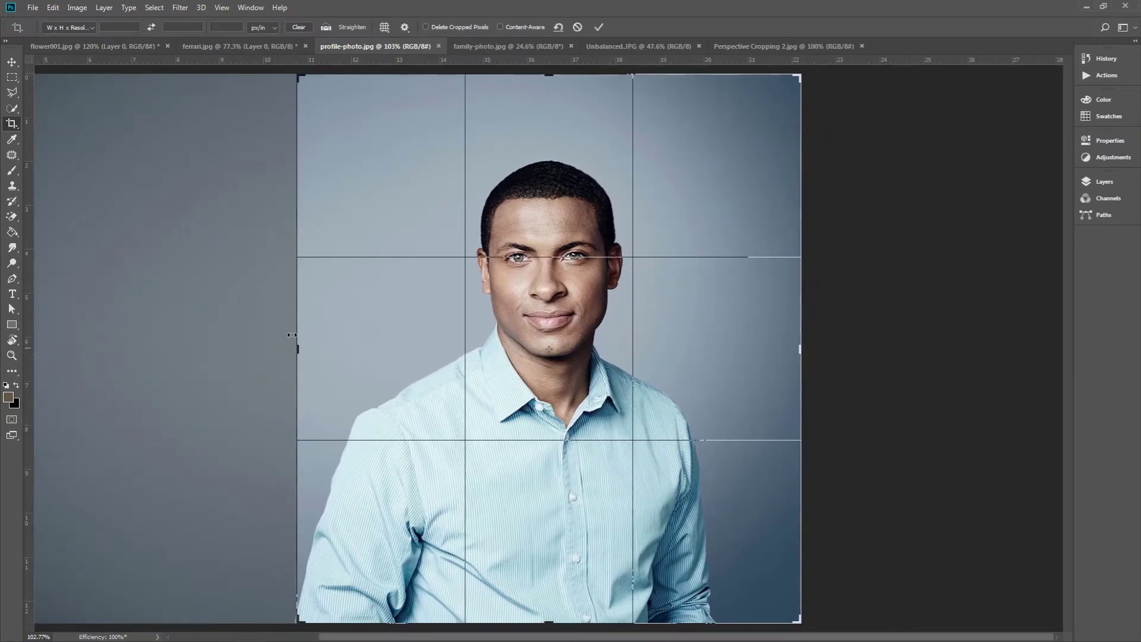
key("Return")
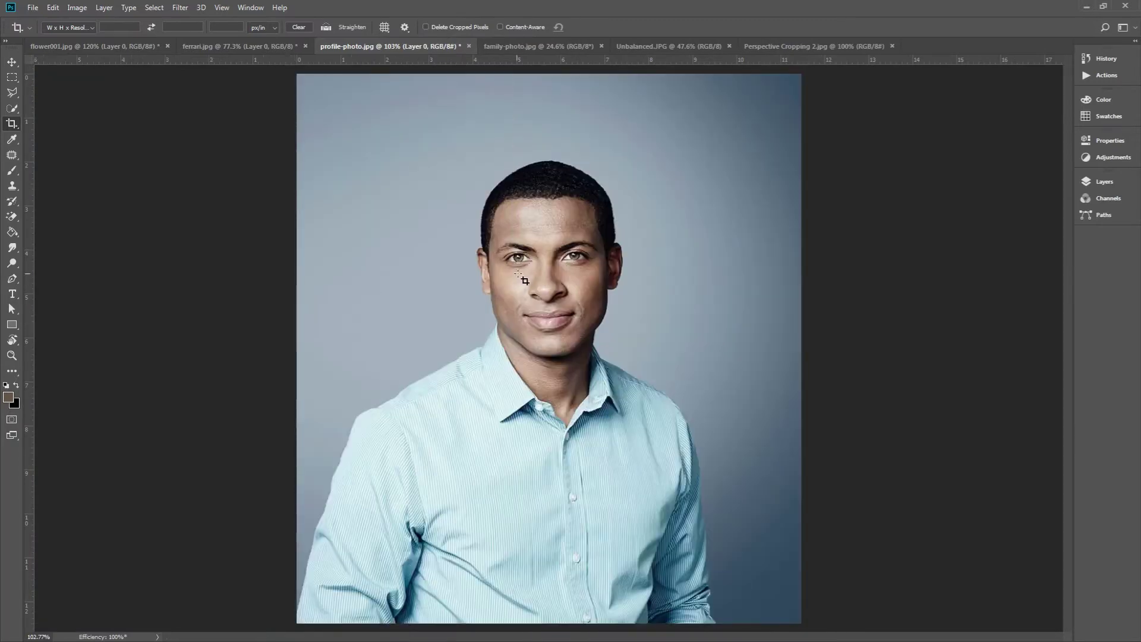
- Rotate the profile photo's crop about 14 degrees and apply the tilted crop
left_click(618, 196)
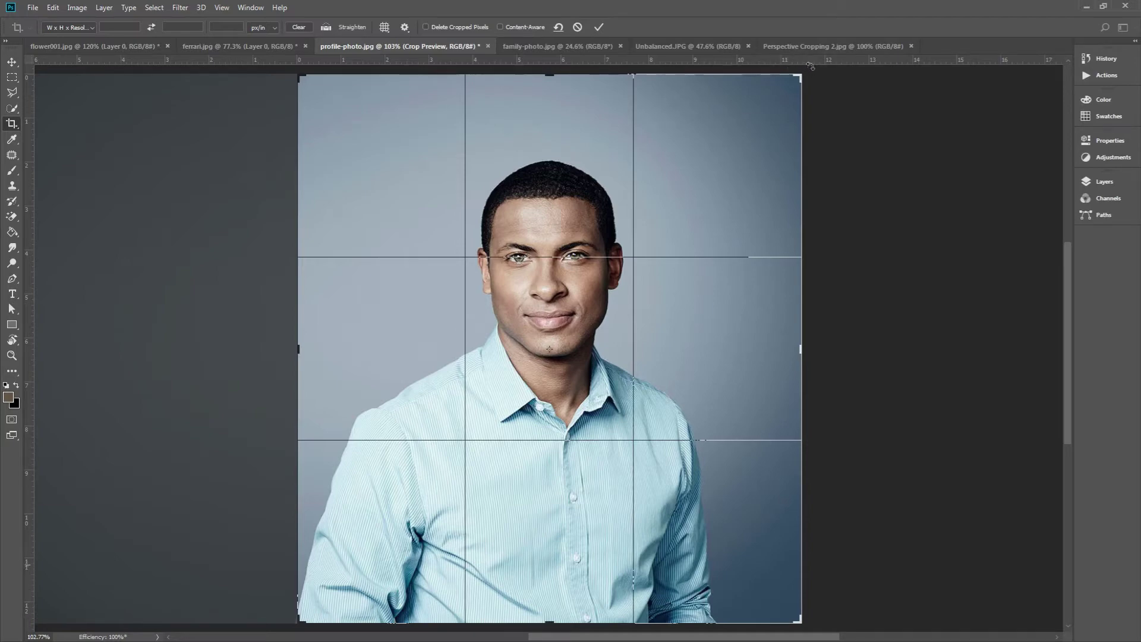
left_click_drag(811, 66, 865, 237)
key("Return")
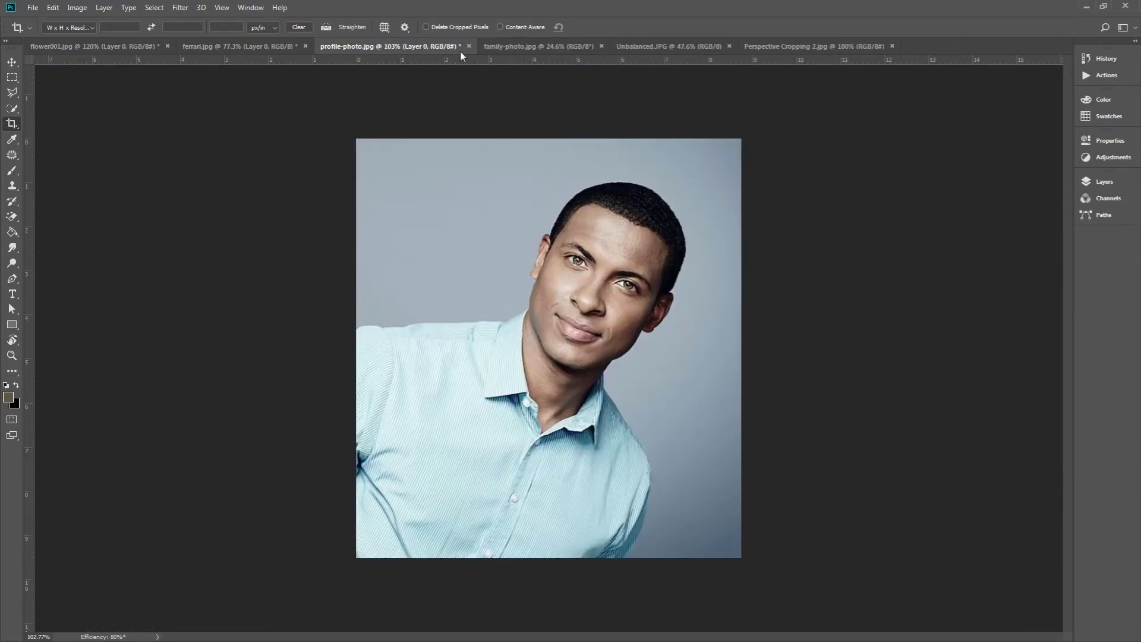
- Bring family-photo.jpg to the front and open the crop resolution units dropdown
left_click(527, 46)
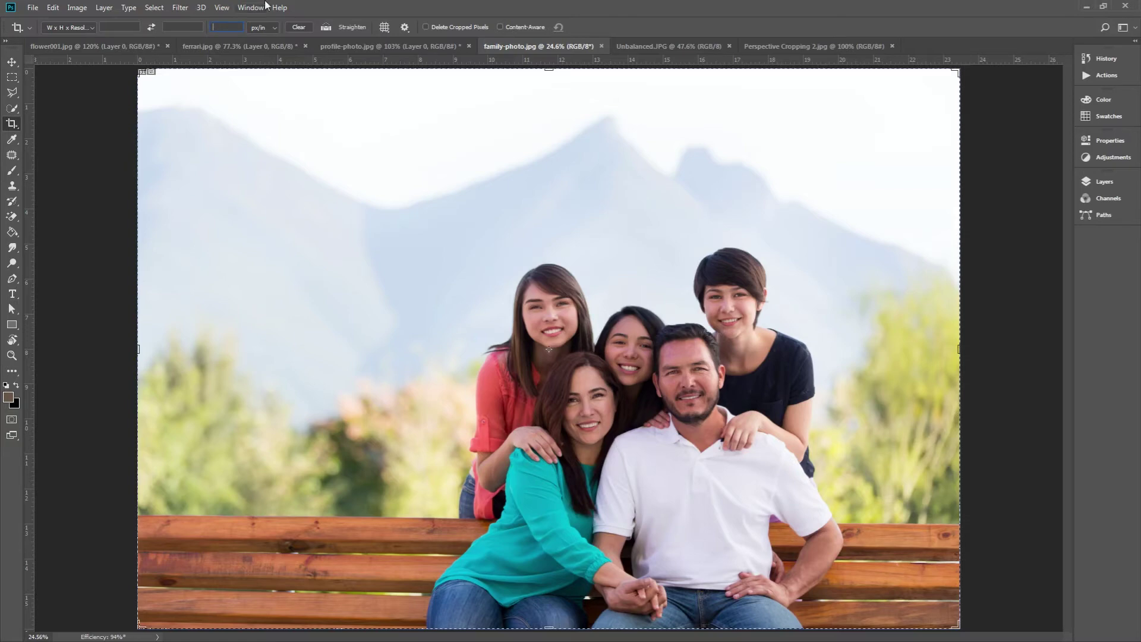
left_click(265, 27)
- Crop a 1 in × 1 in square at 300 px/in around the upper-left girl's face
type("1")
key("Tab")
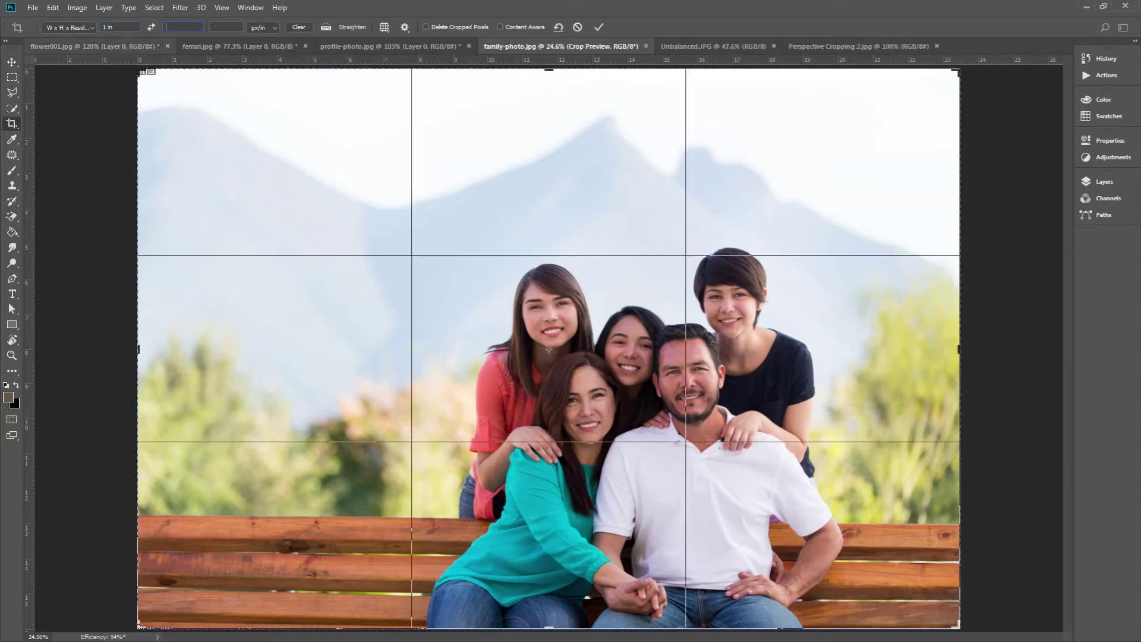
type("1")
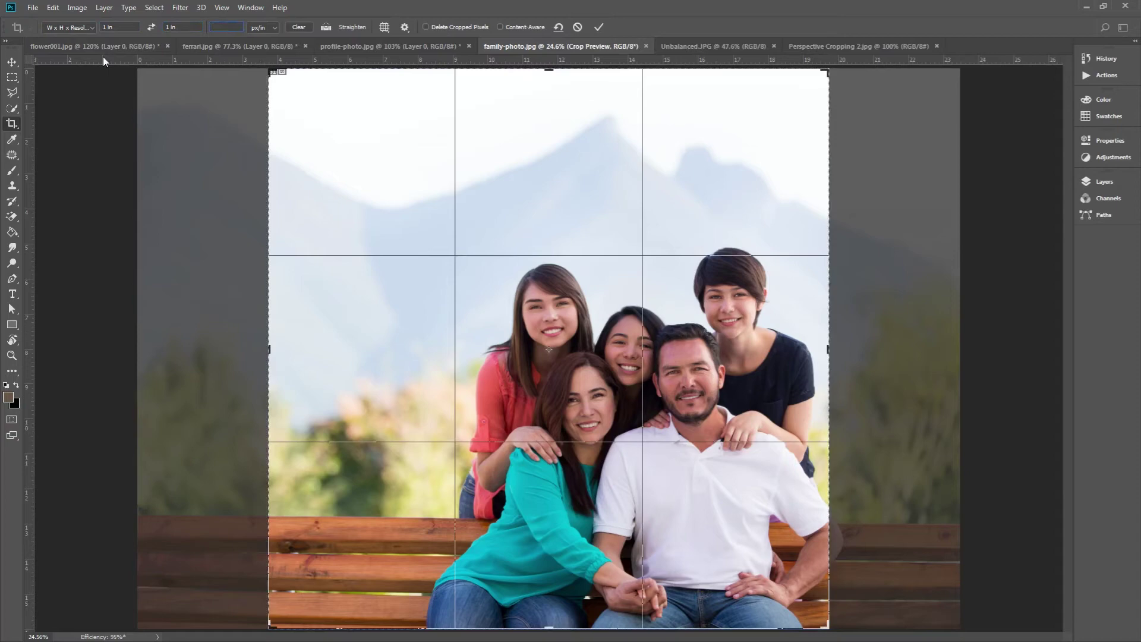
type("300")
left_click_drag(270, 69, 489, 300)
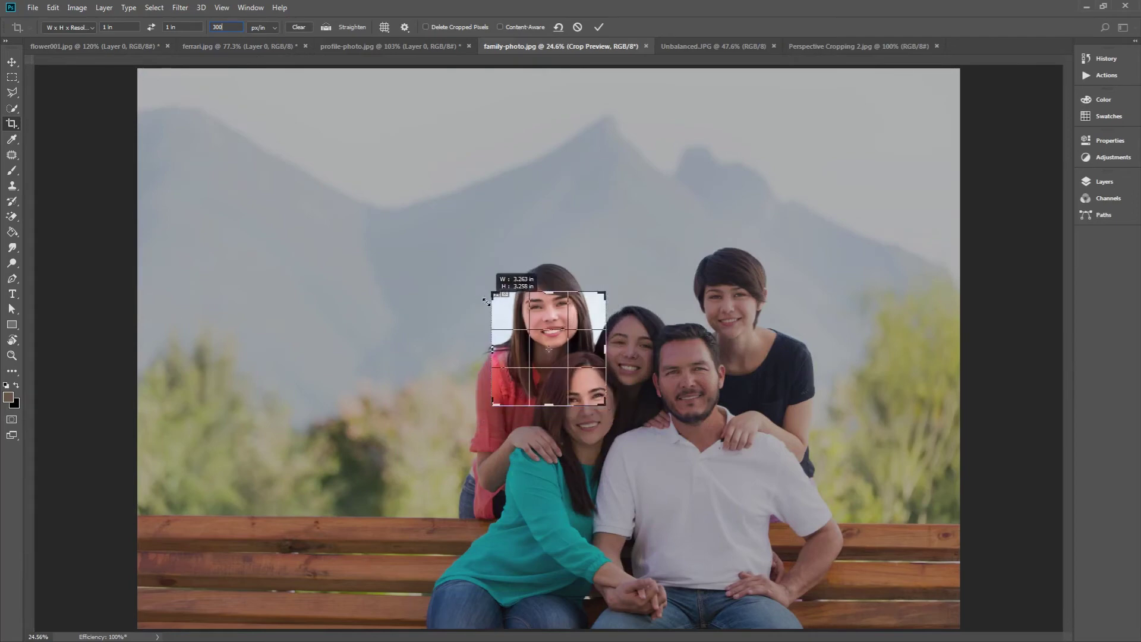
mouse_move(571, 380)
left_mouse_down()
mouse_move(559, 345)
mouse_move(604, 426)
mouse_move(685, 507)
mouse_move(563, 360)
left_mouse_up()
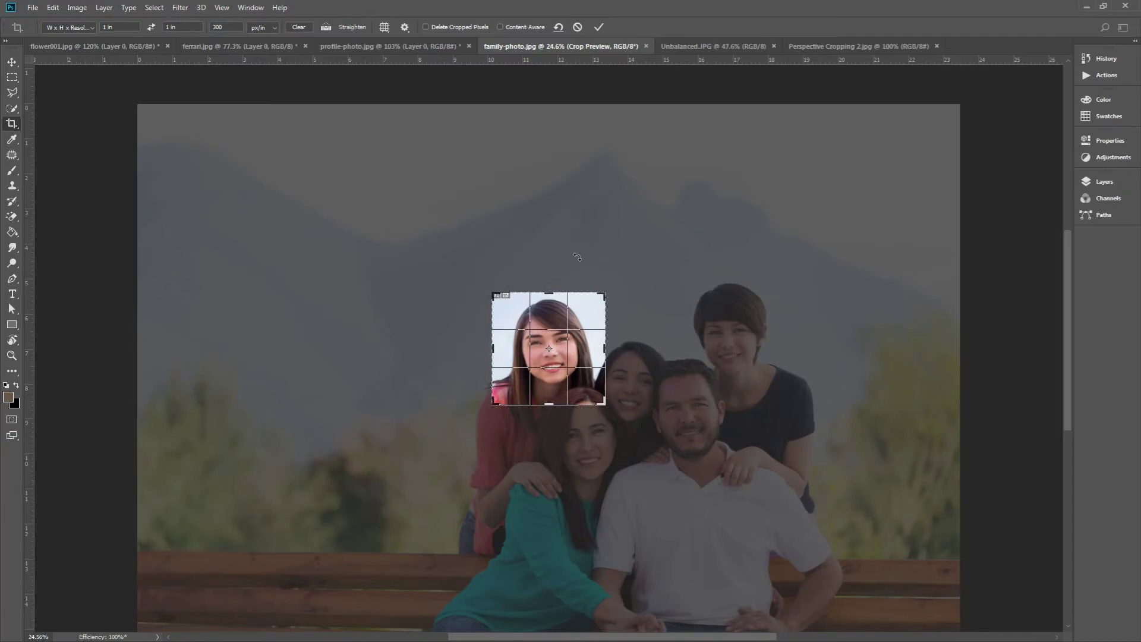
key("Return")
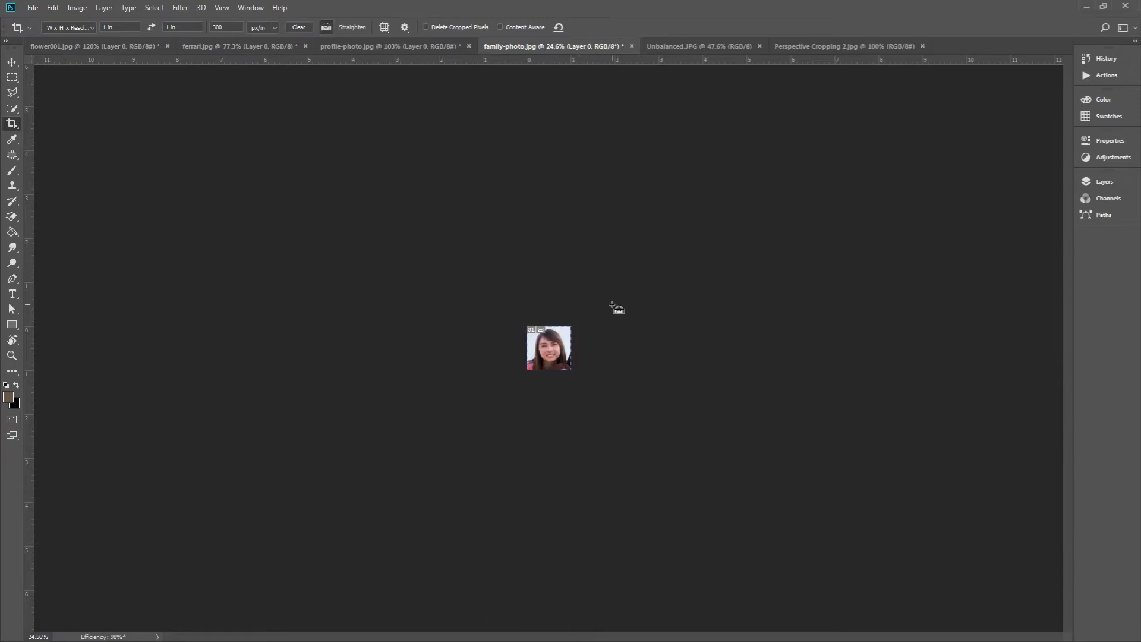
key("ctrl+minus")
key("ctrl+0")
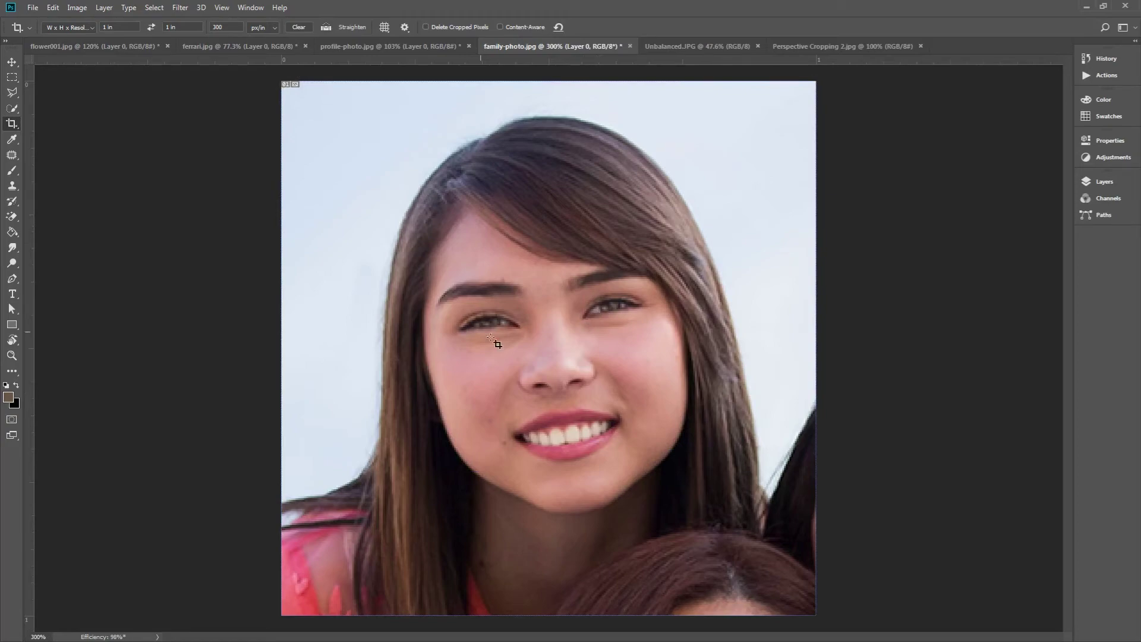
scroll(543, 321, "up", 5)
scroll(547, 333, "down", 1)
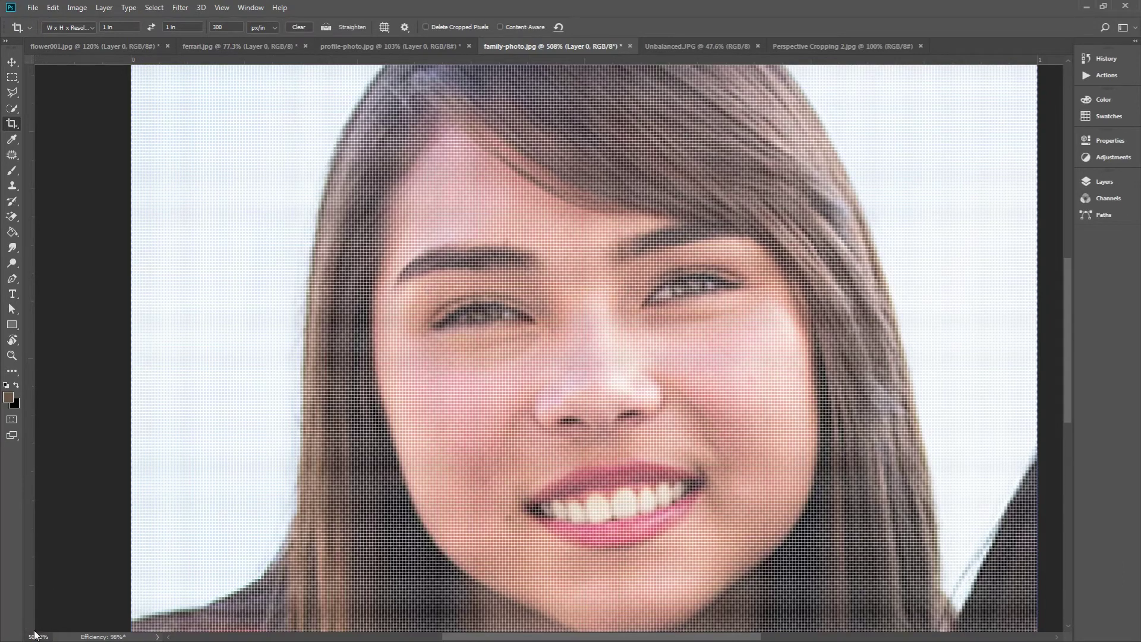
key("ctrl")
key("ctrl+1")
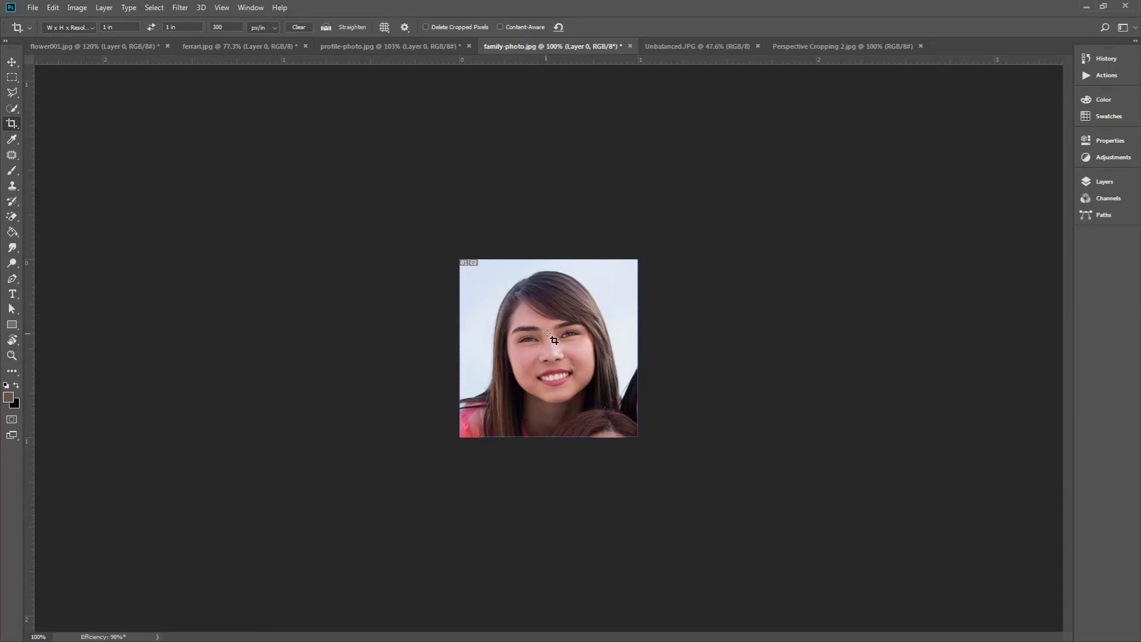
scroll(554, 351, "up", 2)
scroll(554, 359, "up", 3)
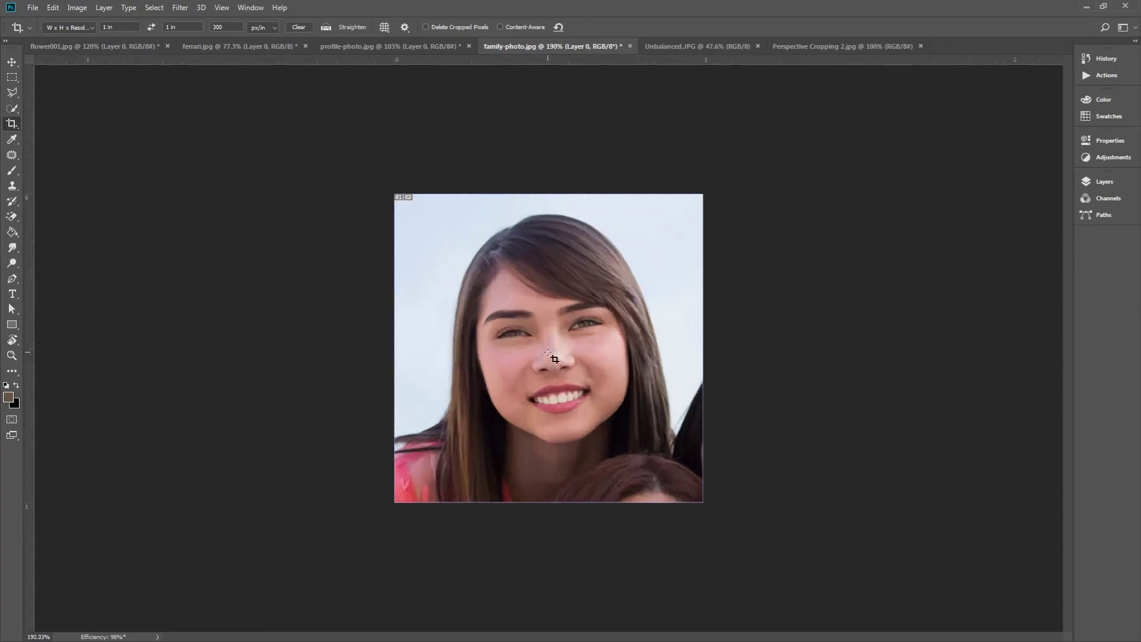
scroll(554, 355, "up", 1)
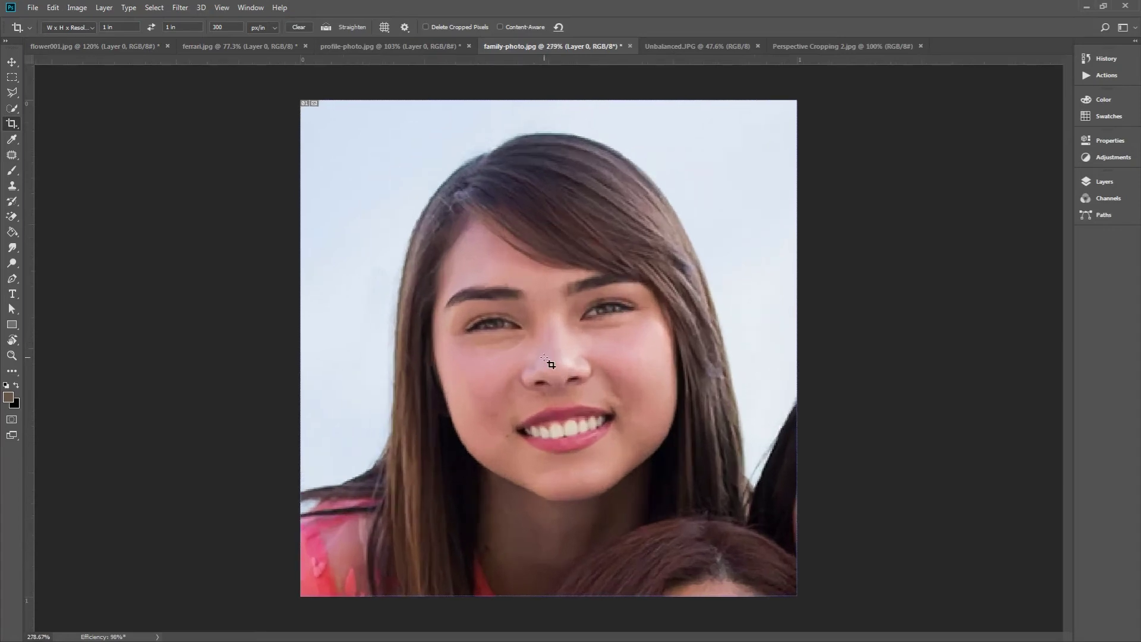
scroll(528, 351, "up", 1)
scroll(528, 350, "up", 1)
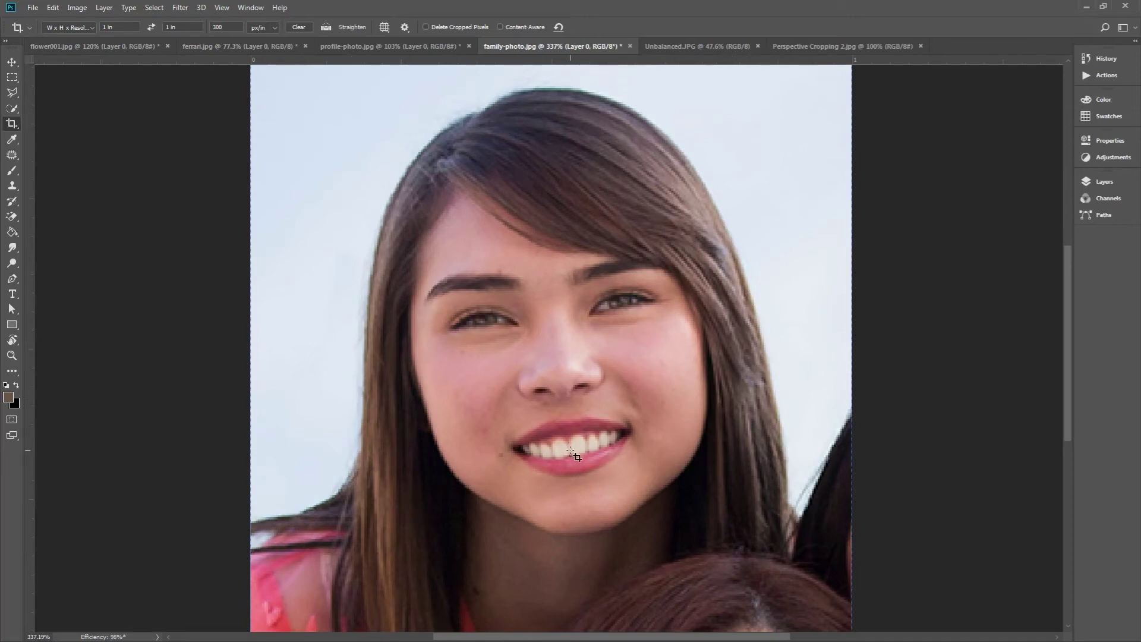
scroll(580, 425, "down", 3)
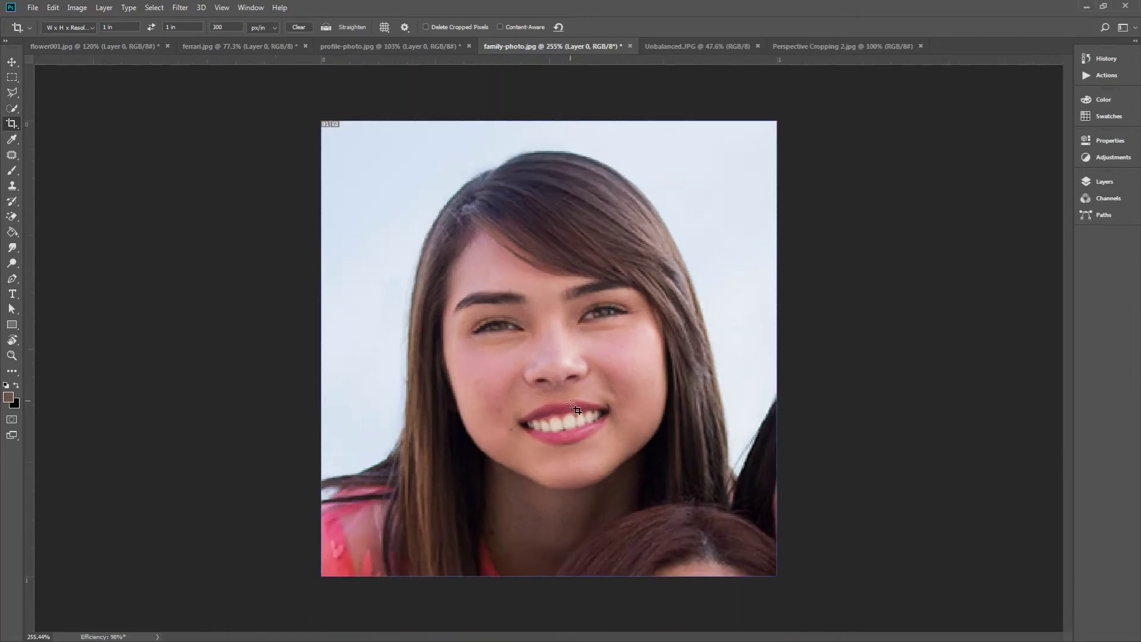
scroll(567, 409, "down", 4)
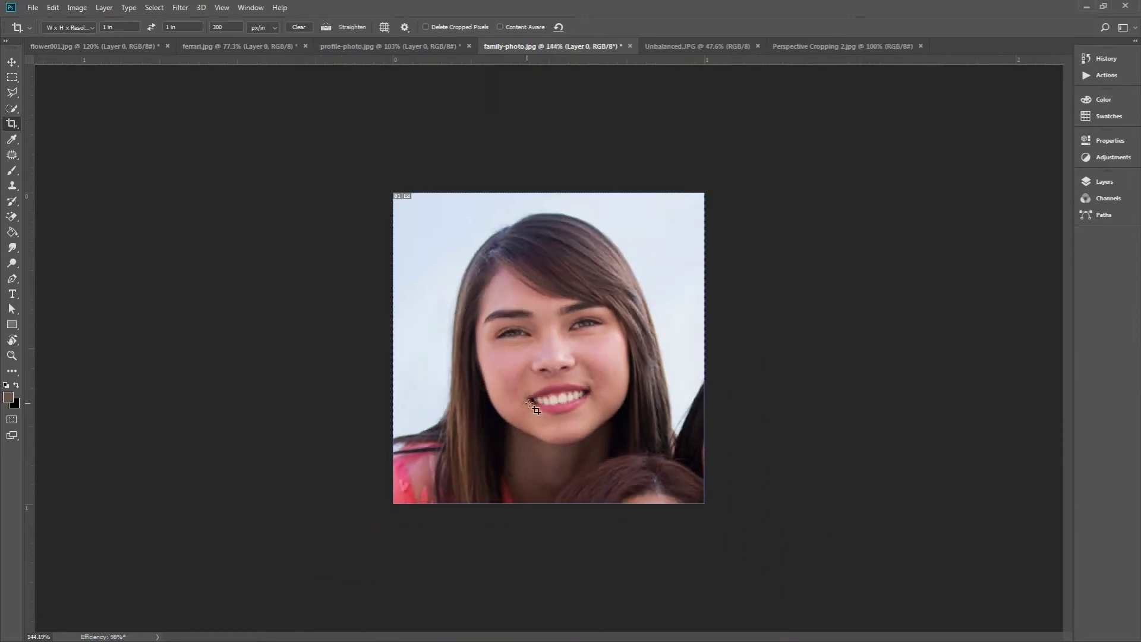
scroll(533, 407, "down", 4)
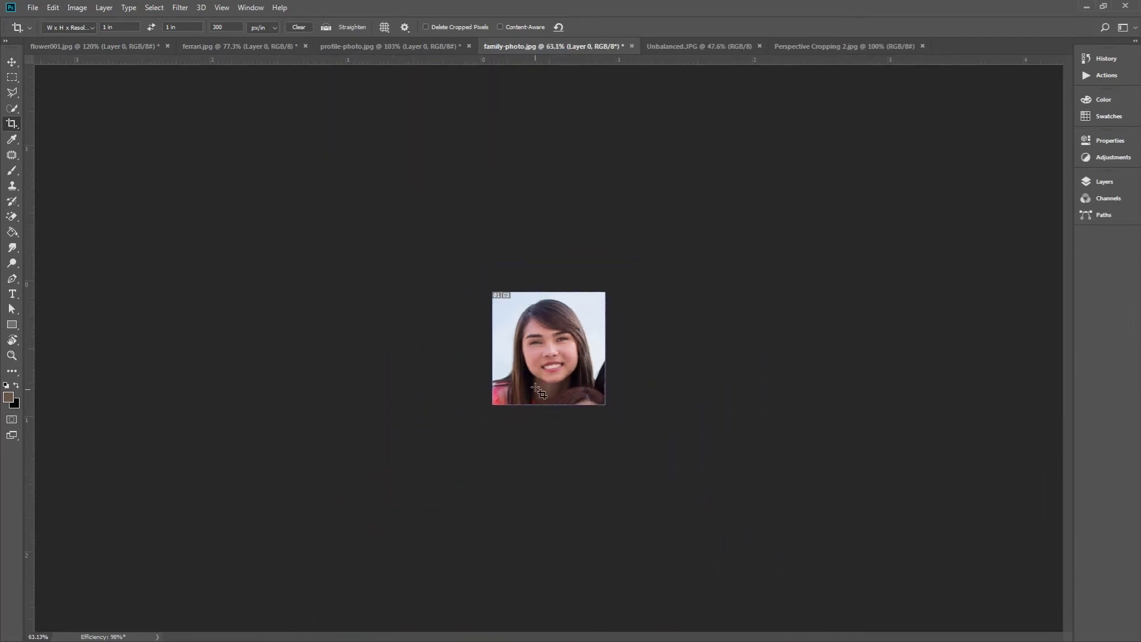
scroll(538, 391, "down", 1)
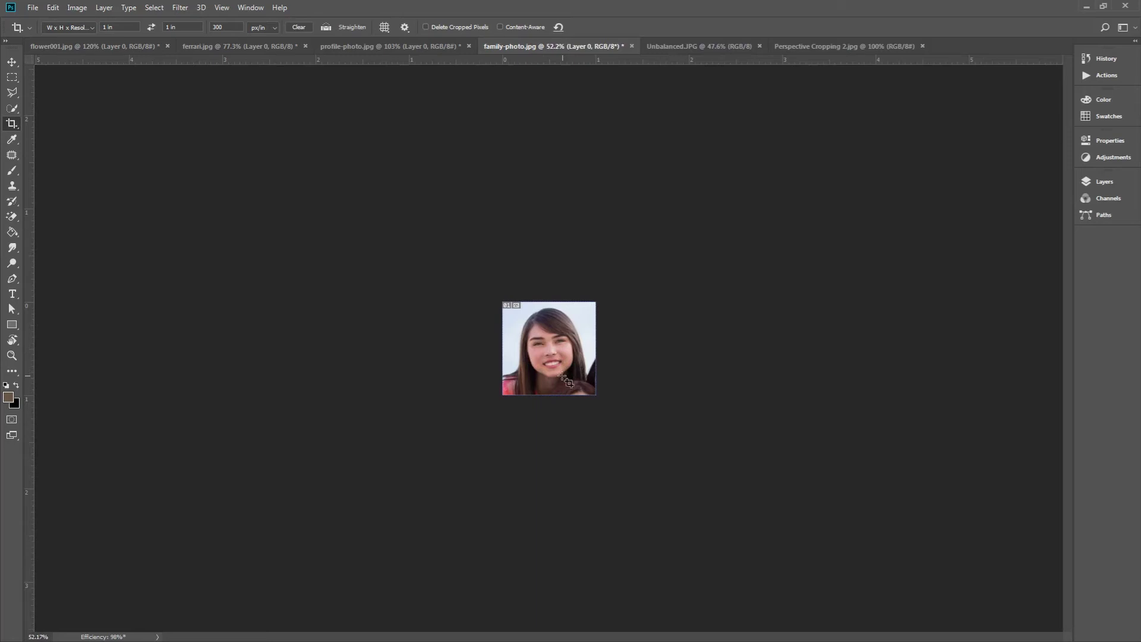
scroll(569, 383, "down", 2)
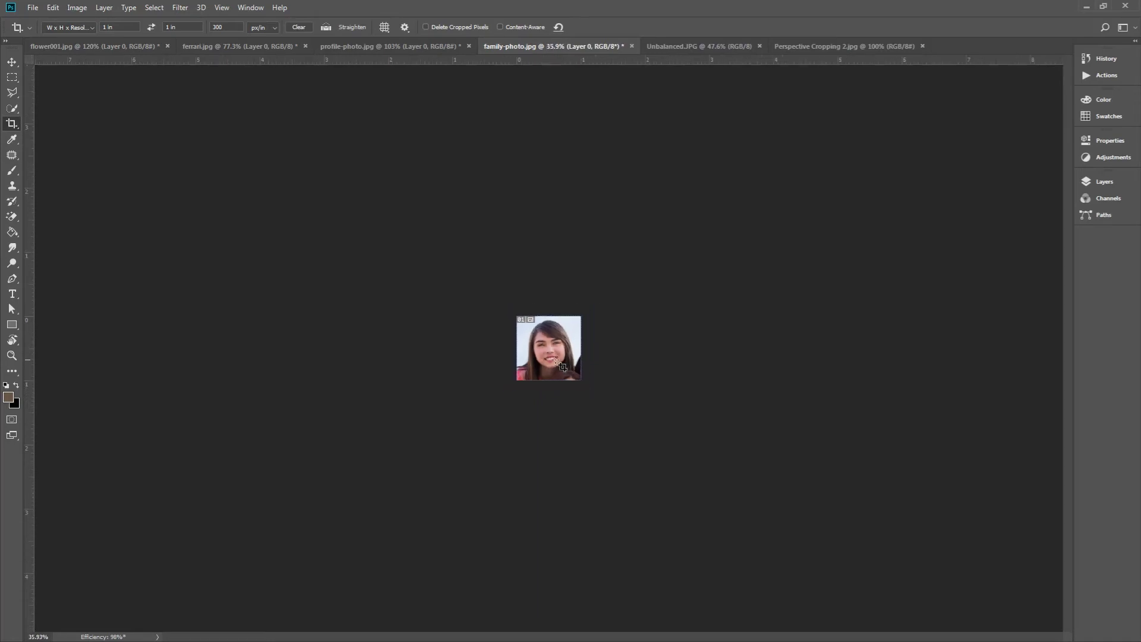
scroll(559, 365, "up", 2)
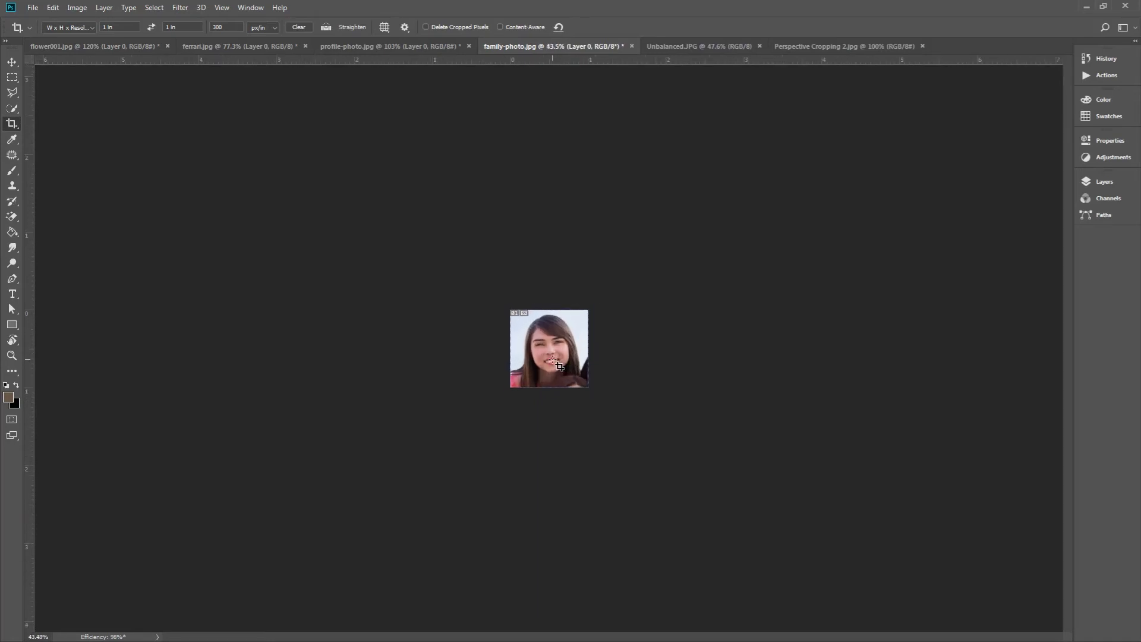
scroll(558, 366, "up", 1)
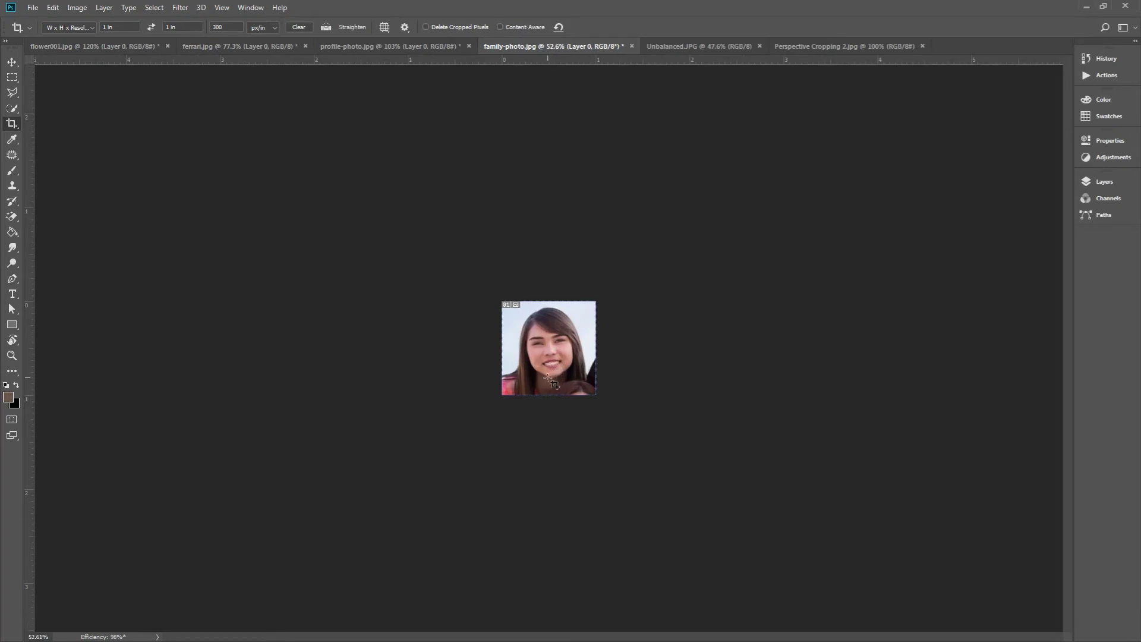
scroll(552, 385, "up", 2)
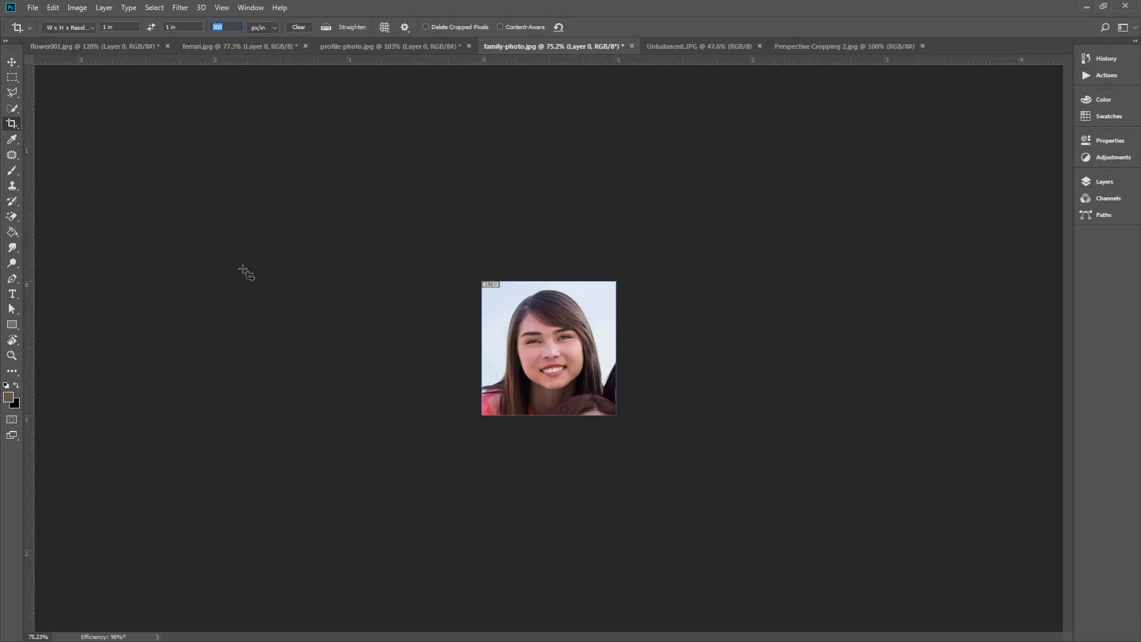
key("ctrl")
key("ctrl+1")
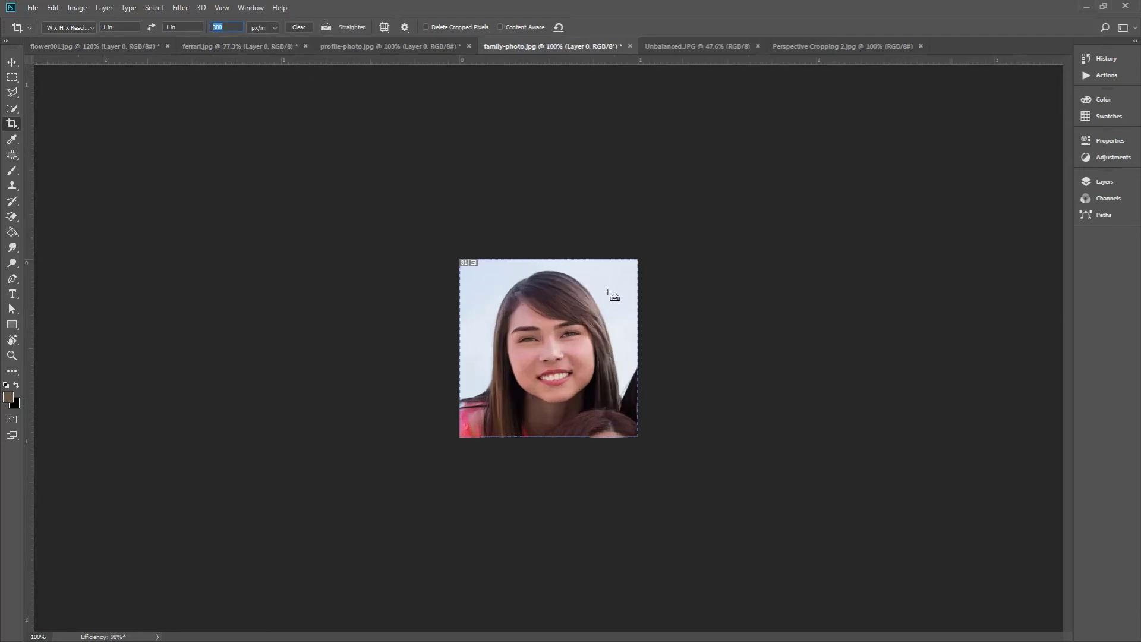
- Dismiss the crop prompt, crop to the face, then undo it and fit the full photo
left_click(259, 134)
key("v")
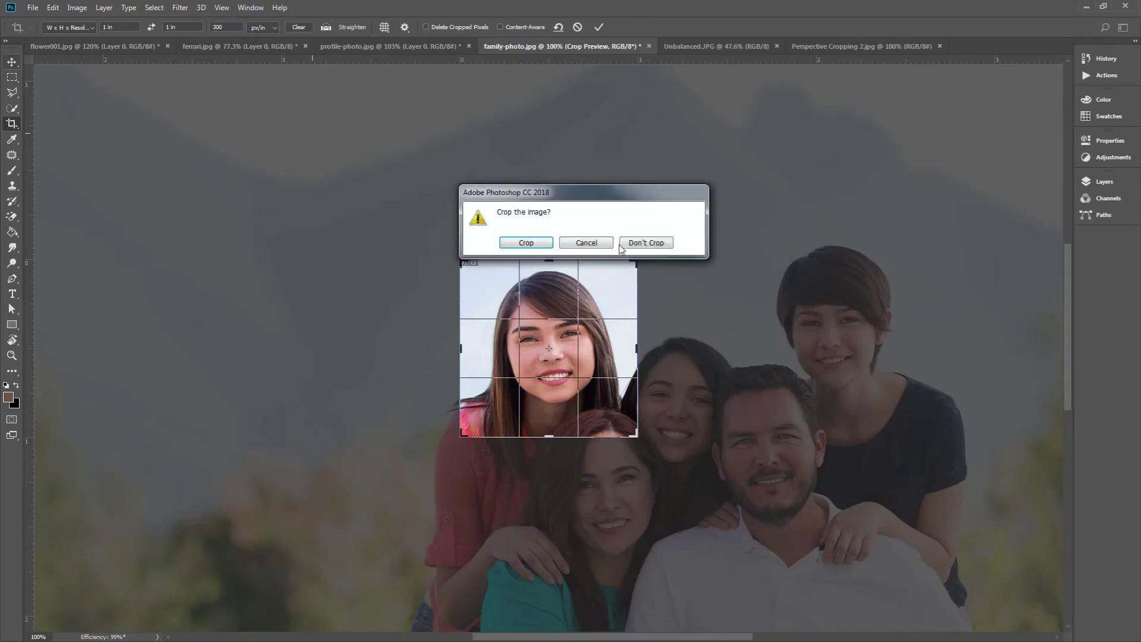
left_click(586, 243)
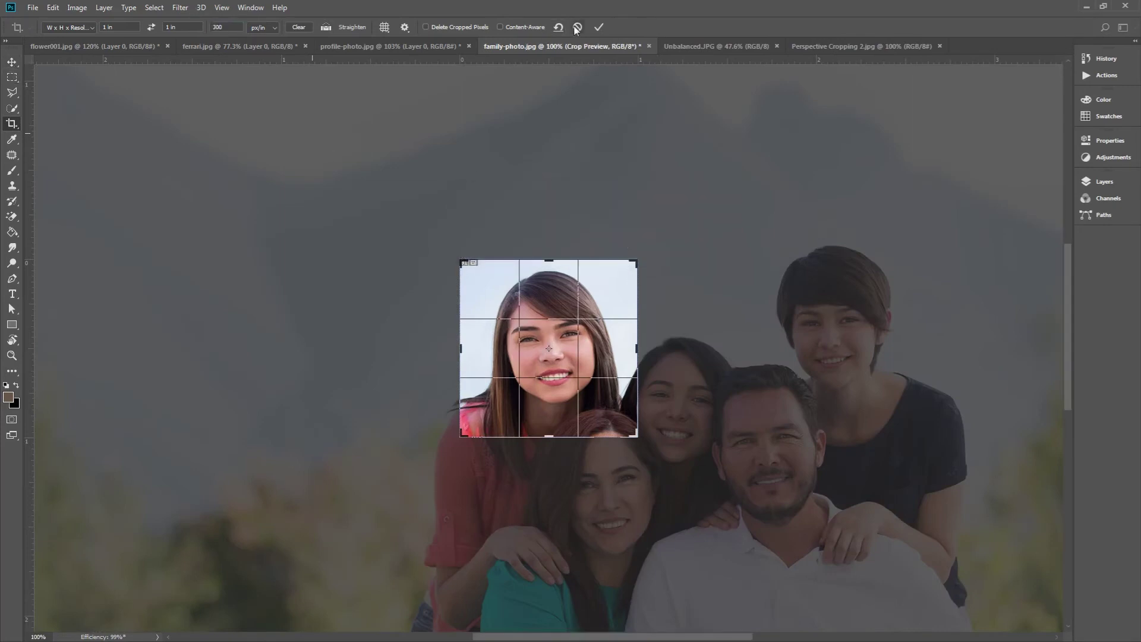
key("Return")
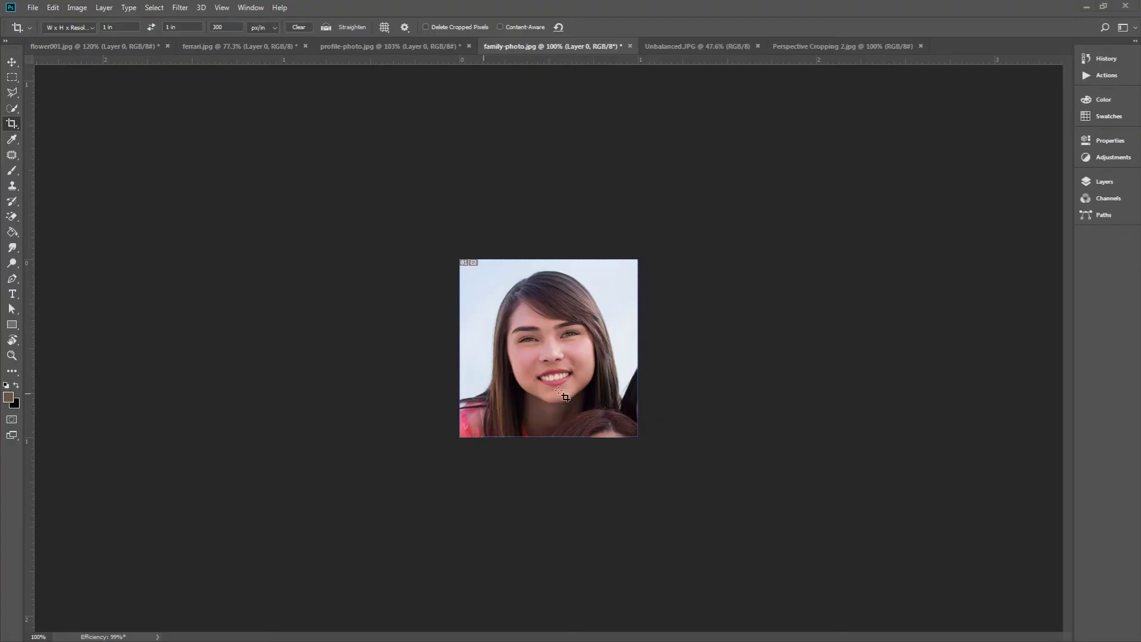
key("ctrl+z")
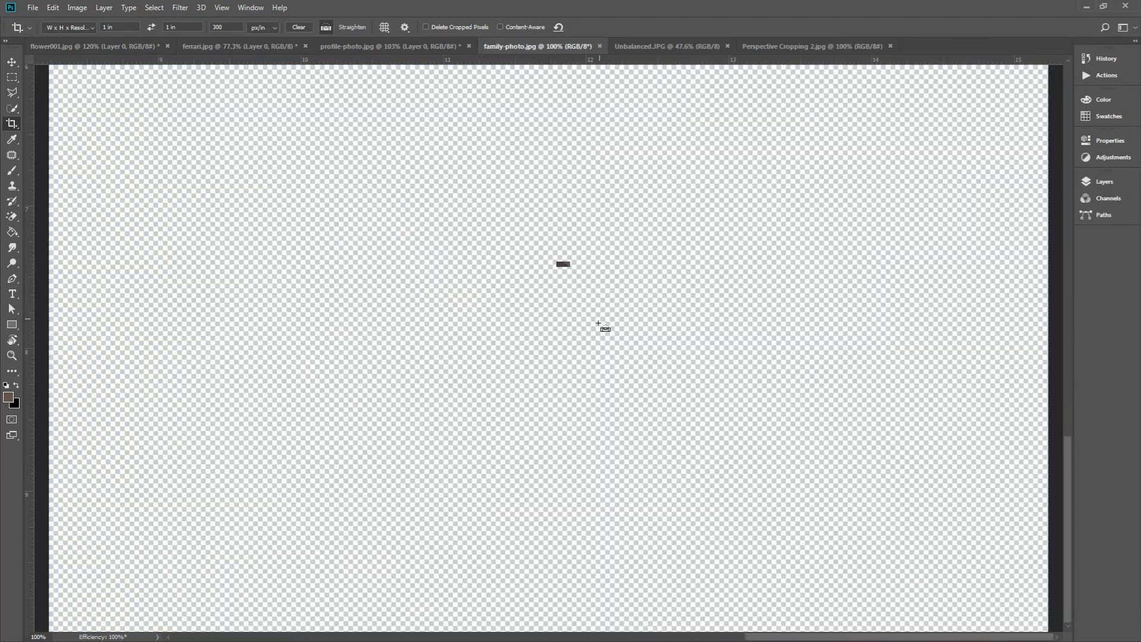
key("ctrl+z")
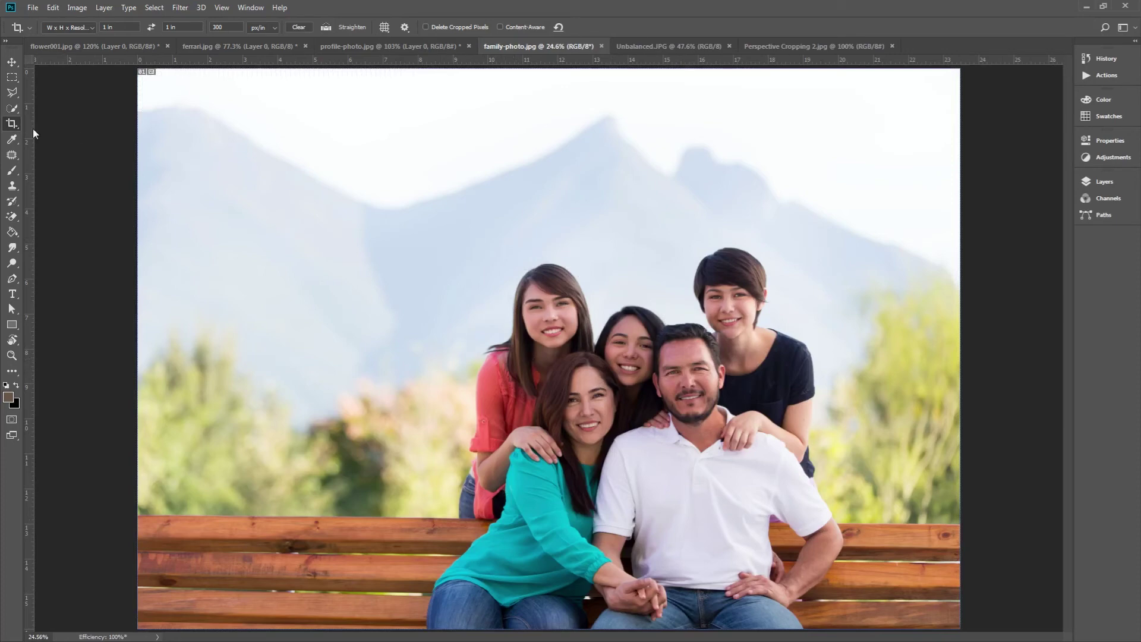
- Clear the crop values, then enter 3.5 in width, 2.5 in height and 300 px/in resolution
left_click(300, 27)
type("3.5")
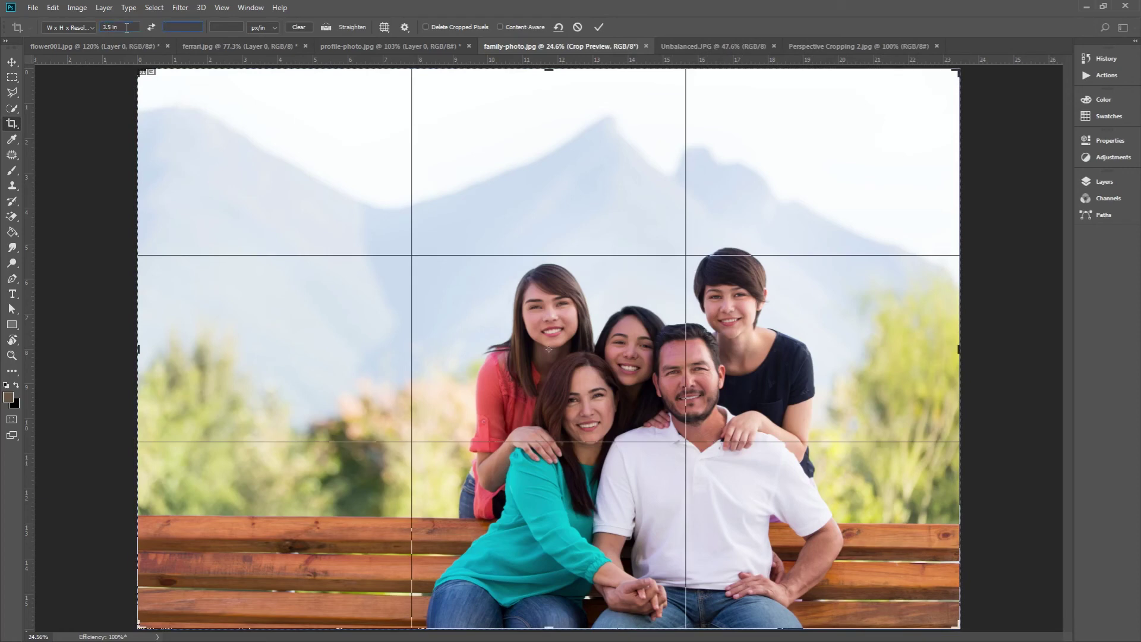
type("2.6")
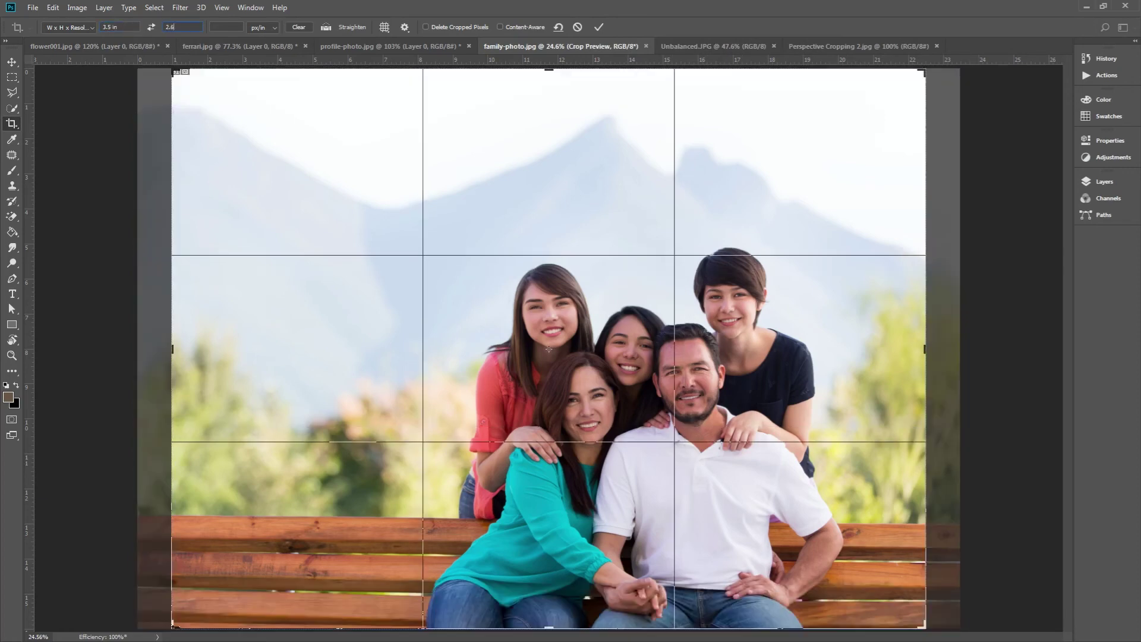
key("BackSpace")
type("5")
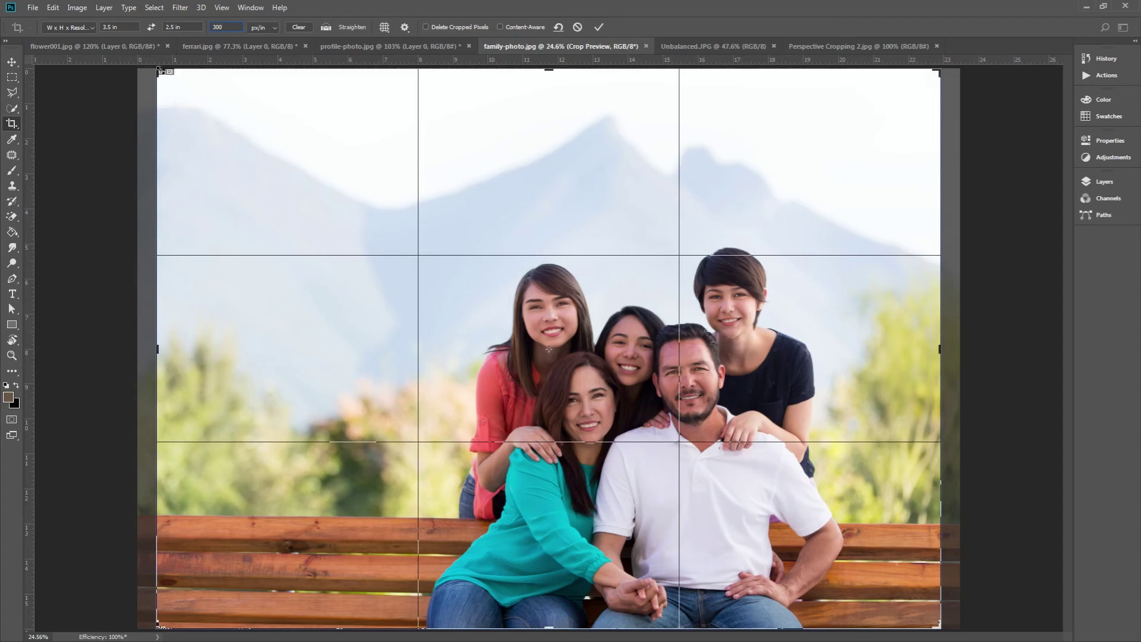
- Tighten the crop's top-left and bottom-right corners around the five family members
left_click_drag(159, 71, 258, 142)
left_click_drag(323, 158, 325, 158)
key("ctrl+r")
mouse_move(838, 554)
left_mouse_down()
mouse_move(811, 544)
mouse_move(828, 547)
left_mouse_up()
key("ctrl+r")
left_click_drag(269, 150, 288, 163)
key("ctrl+r")
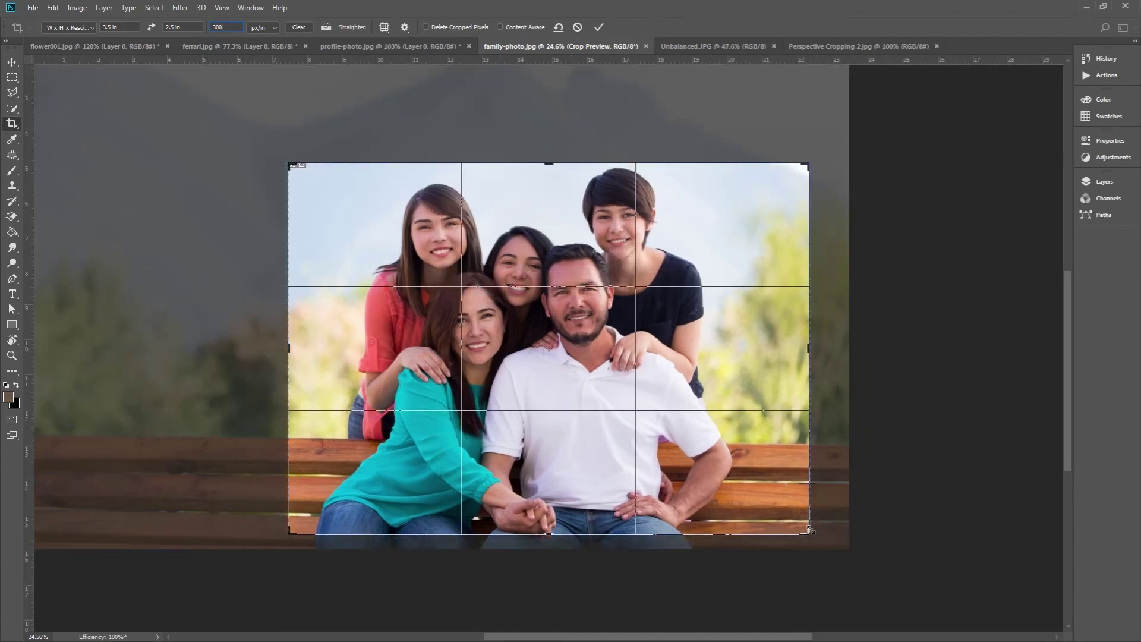
left_click_drag(808, 531, 806, 532)
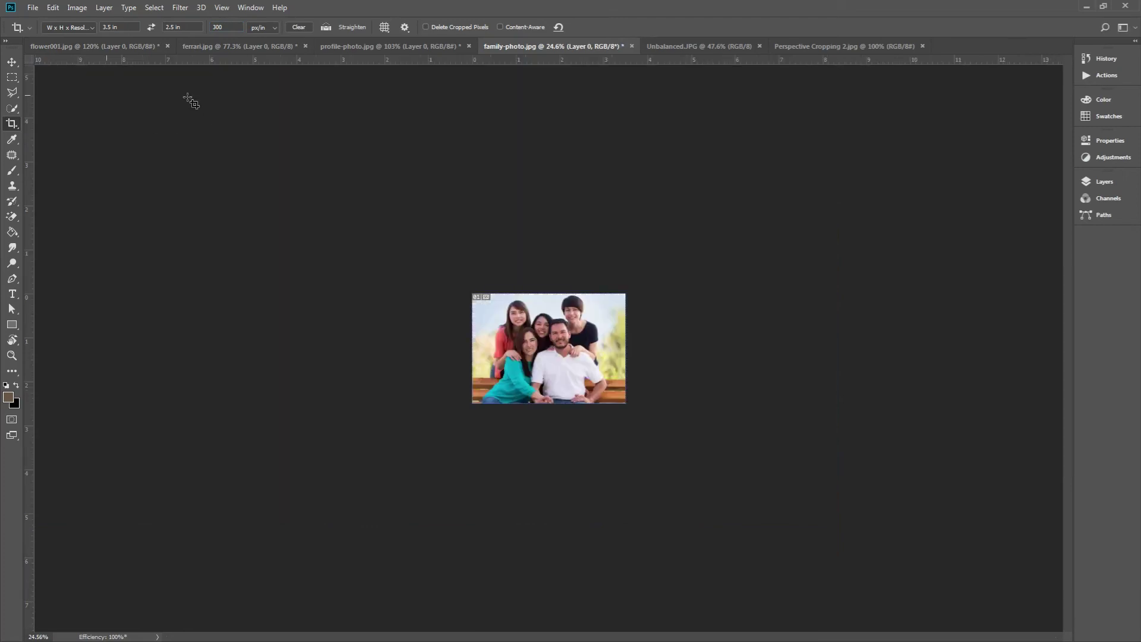
scroll(466, 326, "up", 3)
scroll(522, 364, "up", 2)
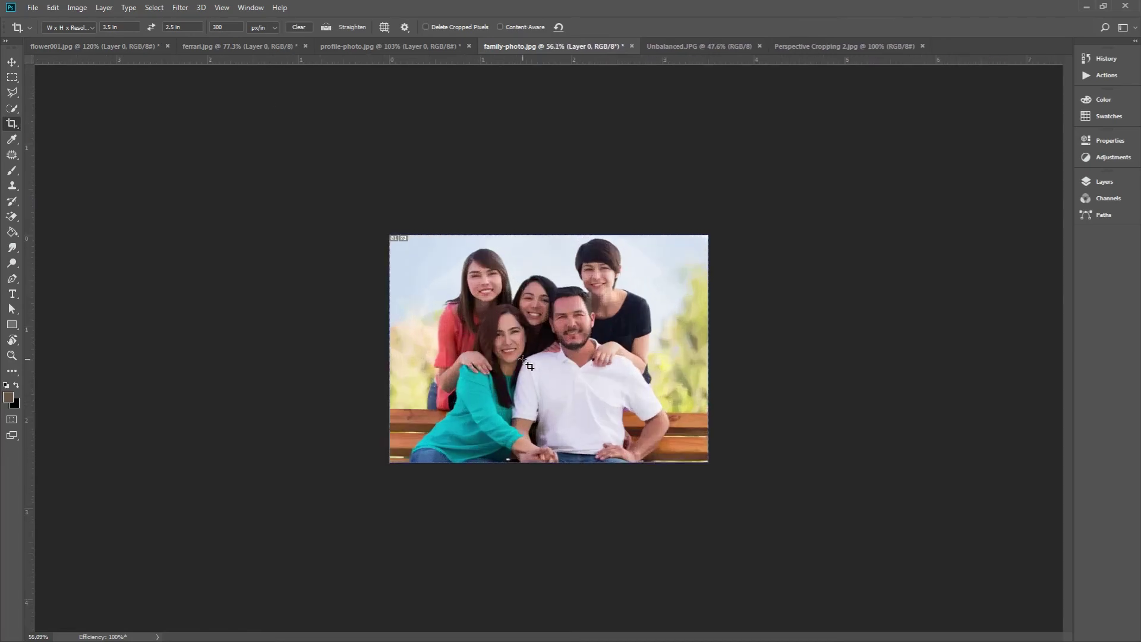
scroll(523, 359, "down", 1)
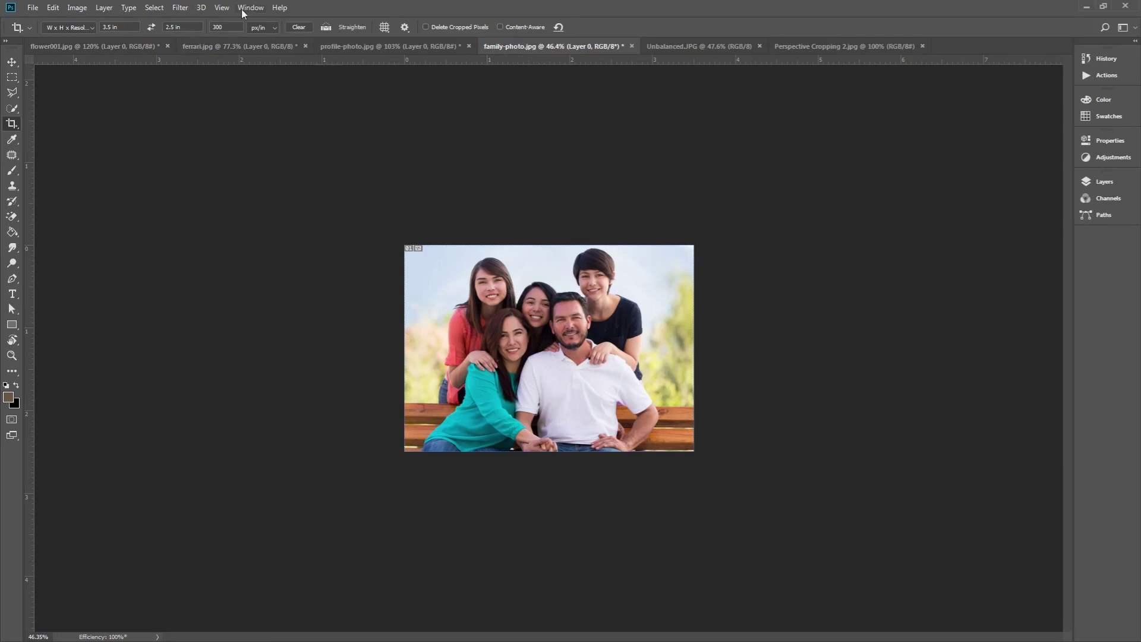
- Recrop the family photo to a 1:1 square, framing all five people on the bench
left_click(78, 26)
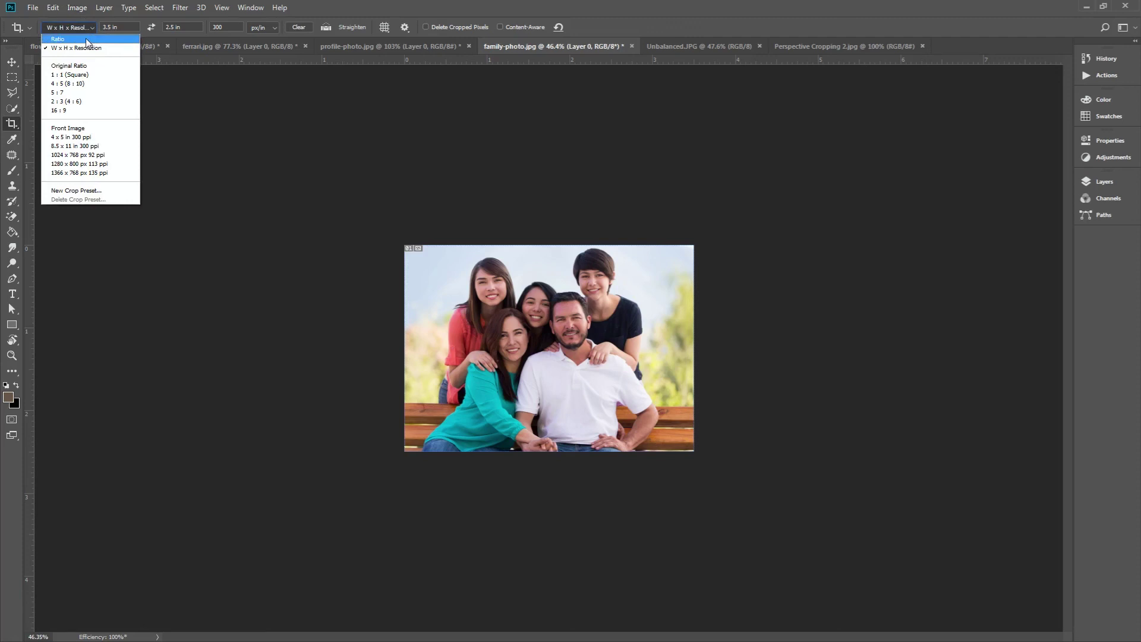
left_click(82, 75)
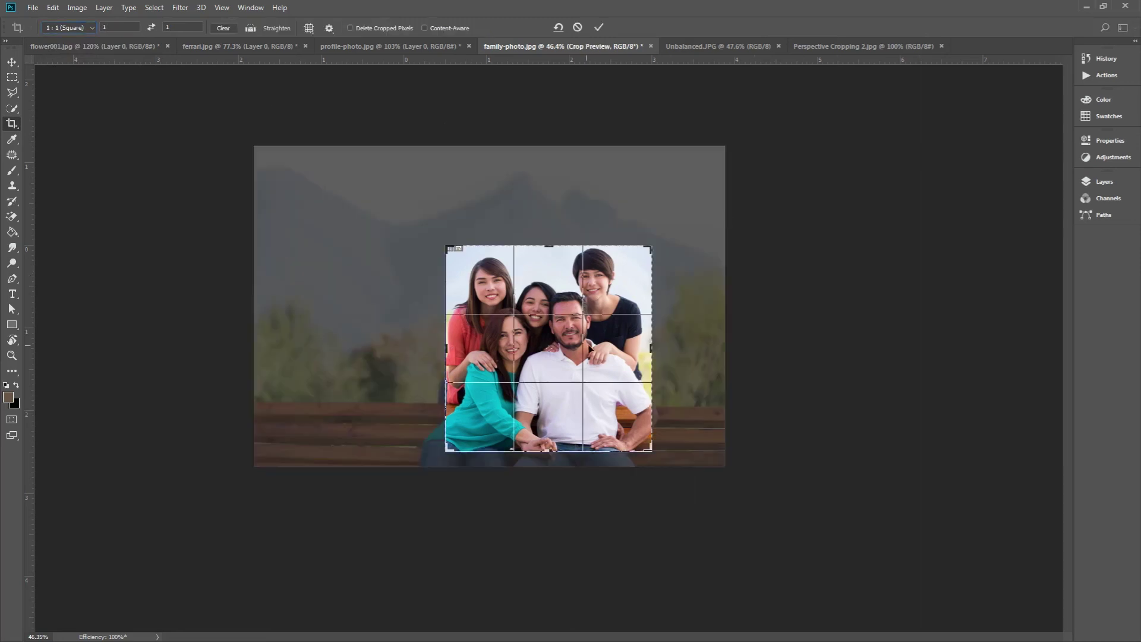
mouse_move(585, 349)
left_mouse_down()
mouse_move(572, 353)
mouse_move(586, 350)
left_mouse_up()
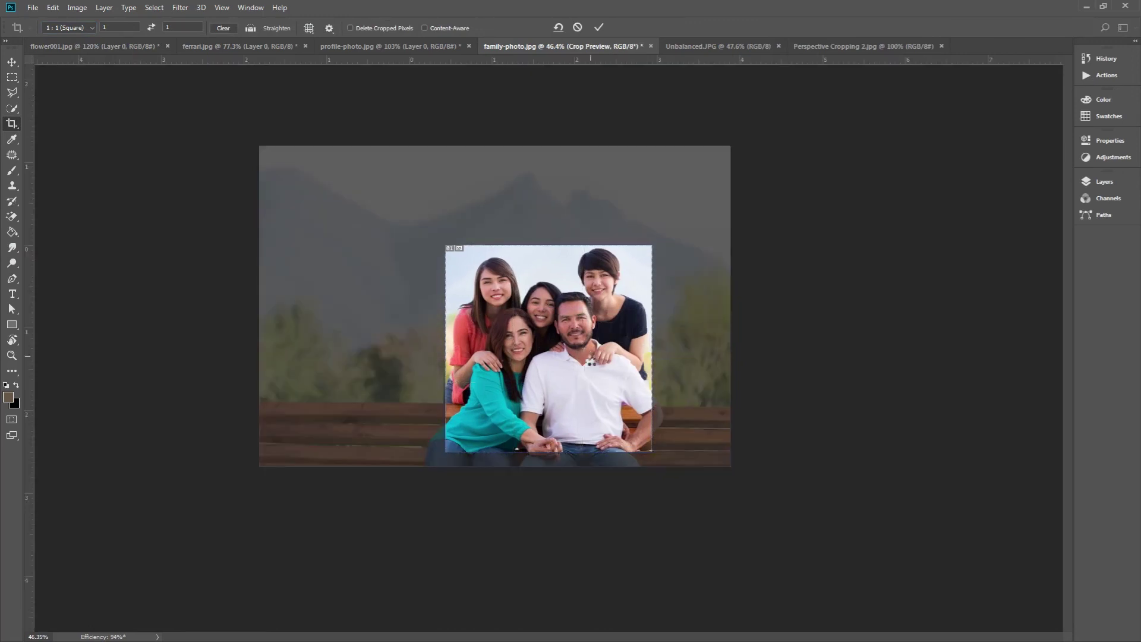
key("Return")
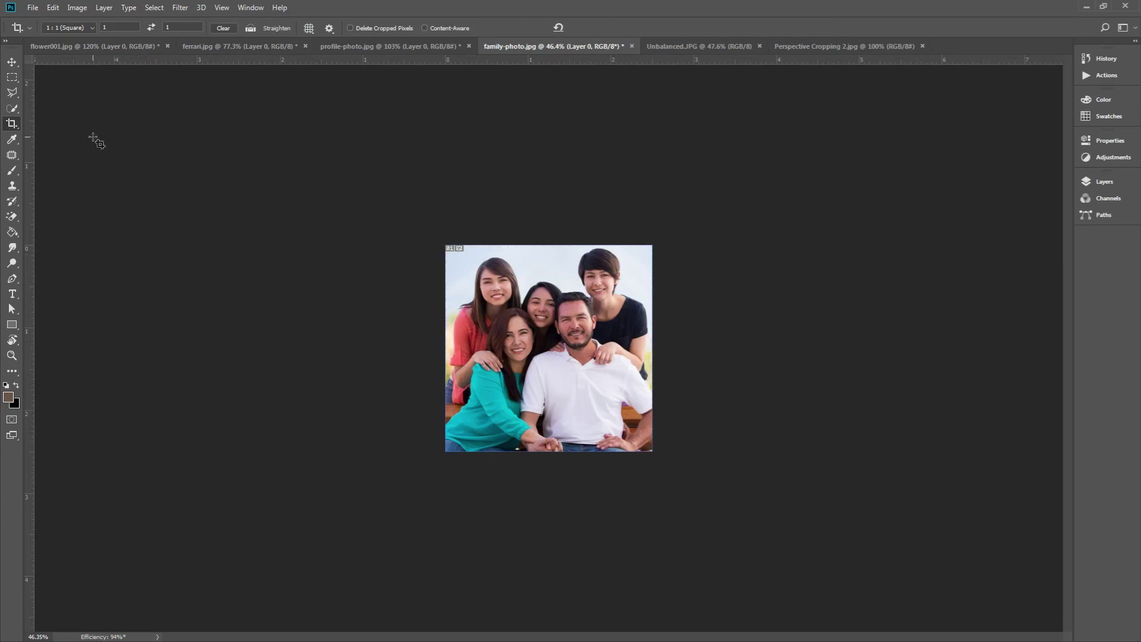
left_click(79, 27)
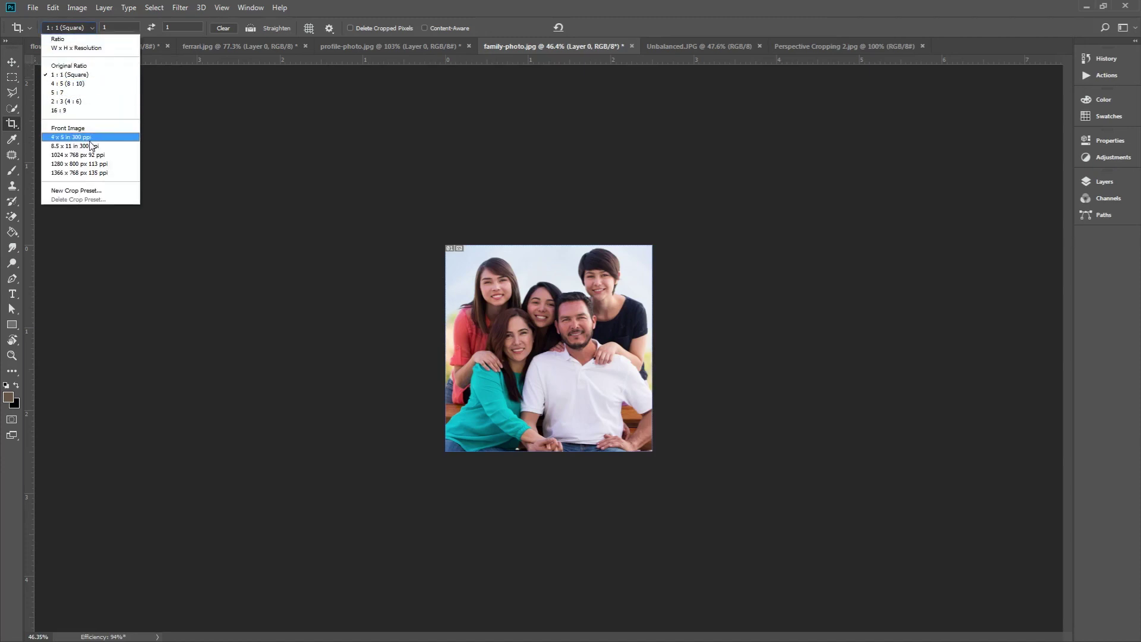
- Return to W x H x Resolution and save the 3.5 × 2.5 in, 300 ppi crop as preset 'Wallet Size'
left_click(78, 27)
left_click(79, 26)
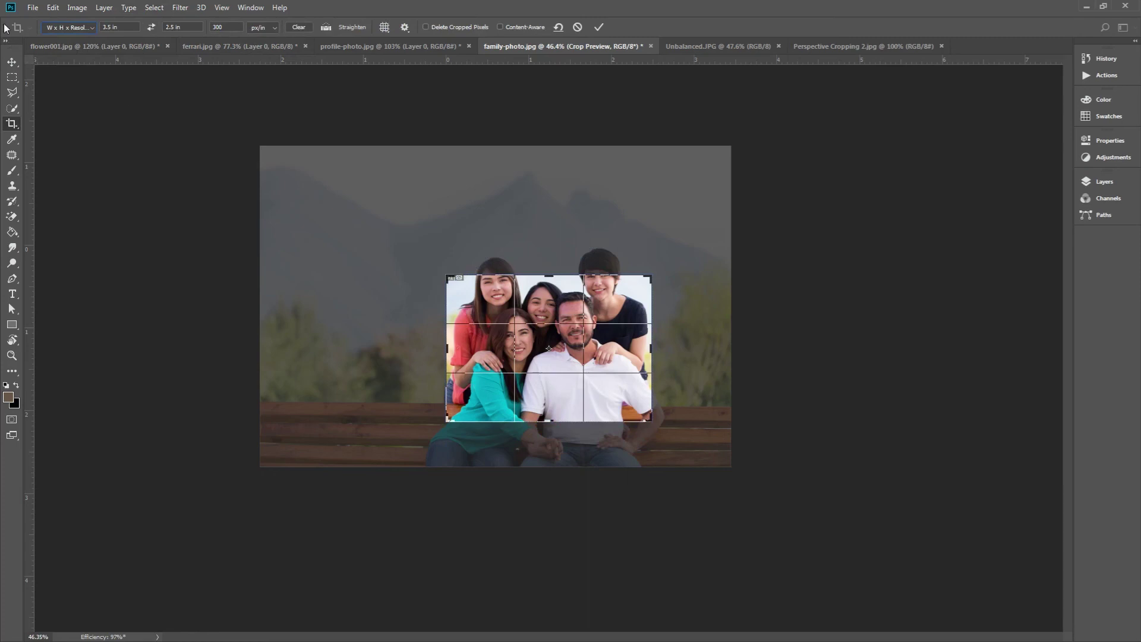
left_click(68, 27)
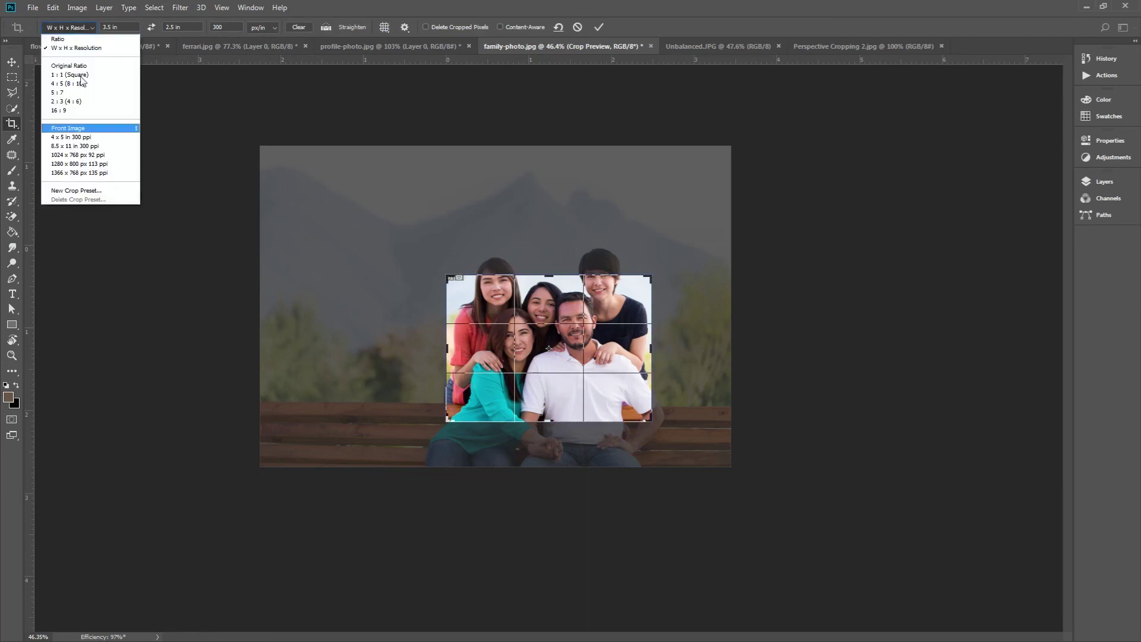
left_click(83, 191)
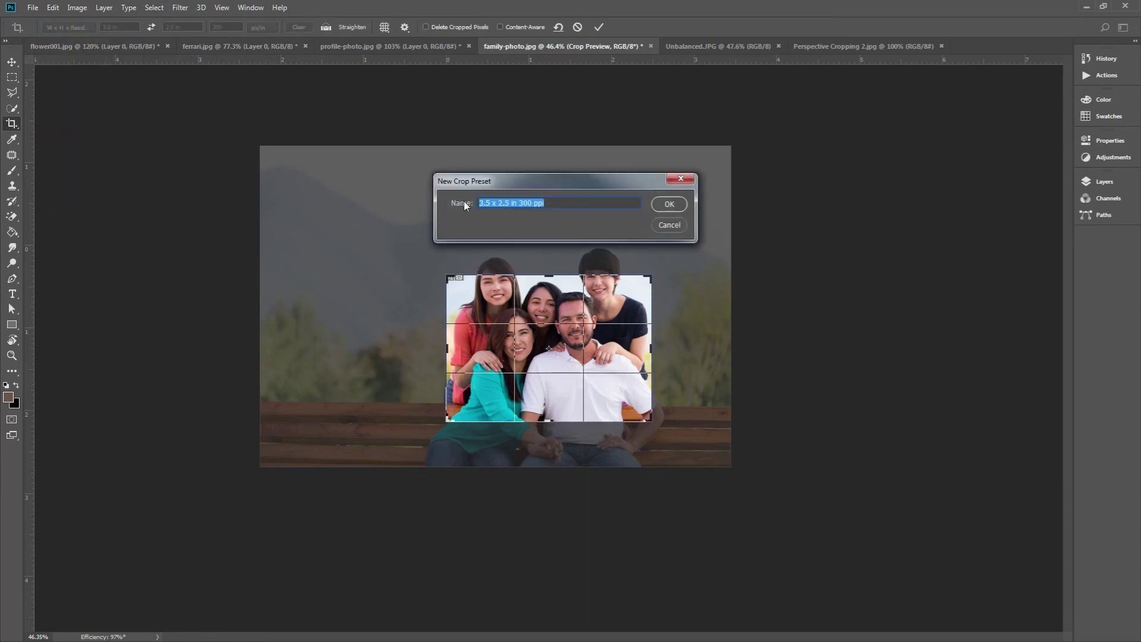
key("BackSpace")
type("Wallet Size")
left_click(669, 204)
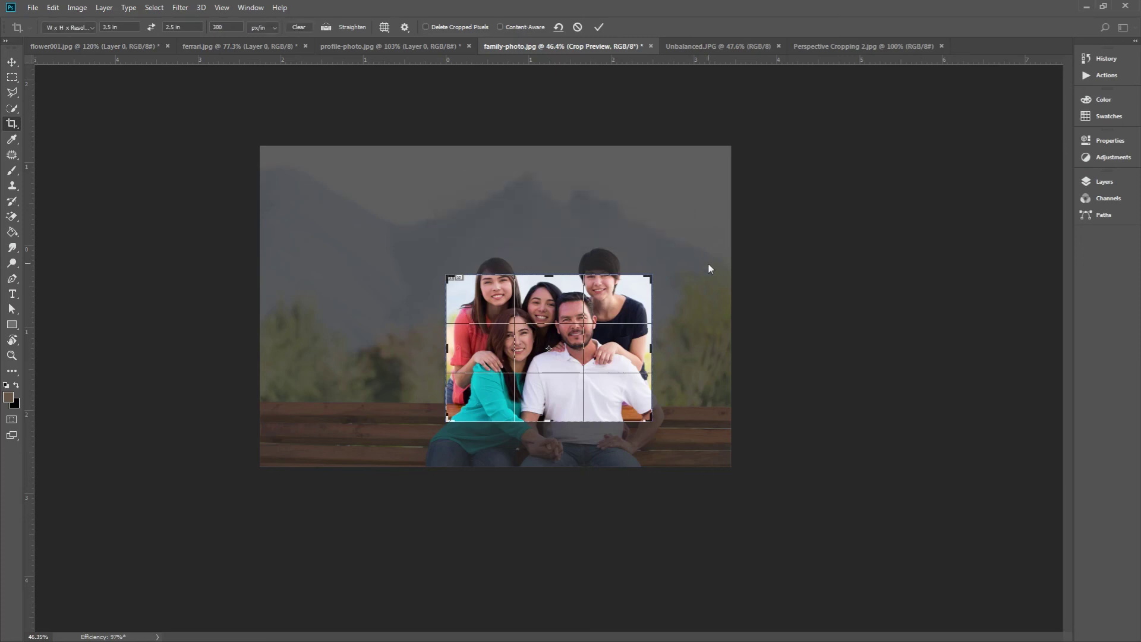
- Pick Wallet Size in the Delete Crop Preset dialog and request its deletion
left_click(87, 28)
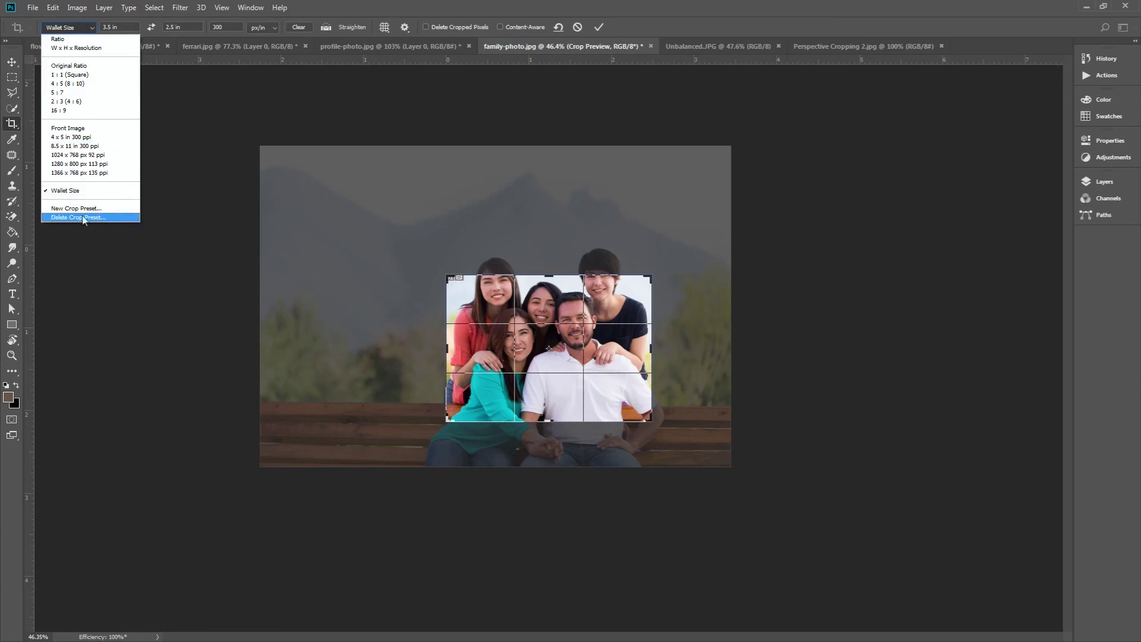
left_click(101, 218)
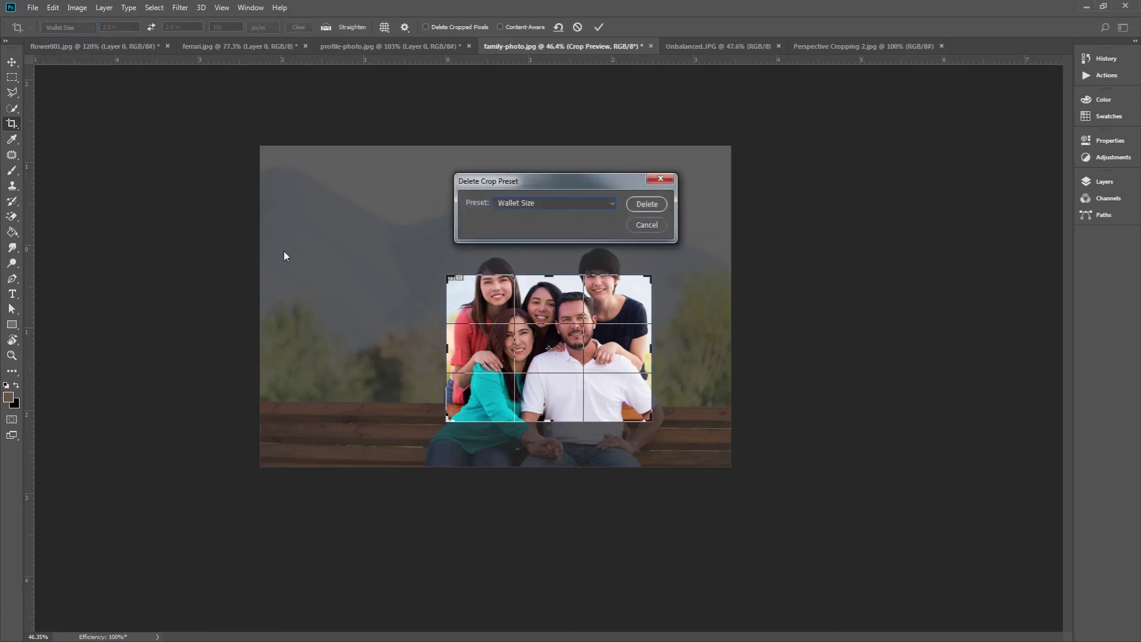
left_click(572, 200)
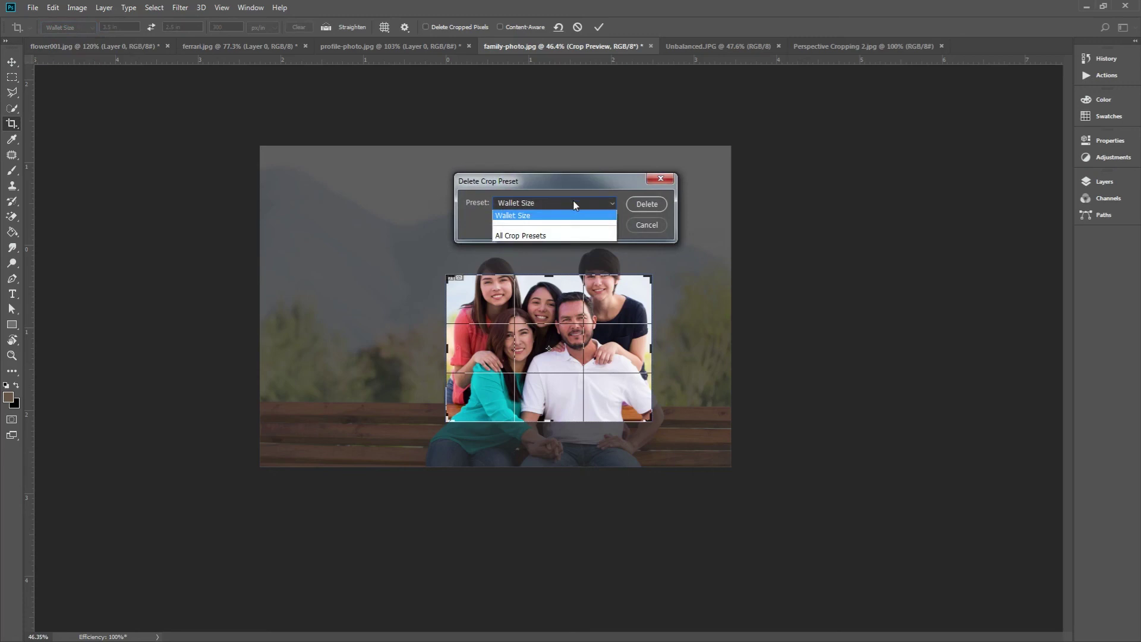
left_click(537, 217)
left_click(650, 205)
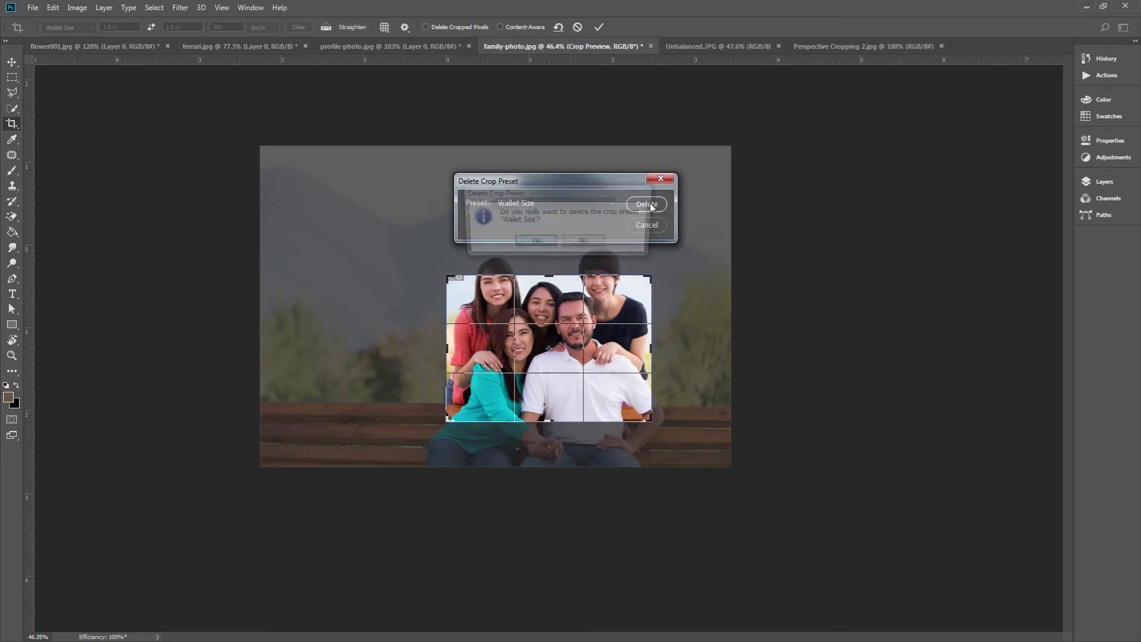
- Confirm removing the Wallet Size crop preset with Yes
left_click(534, 243)
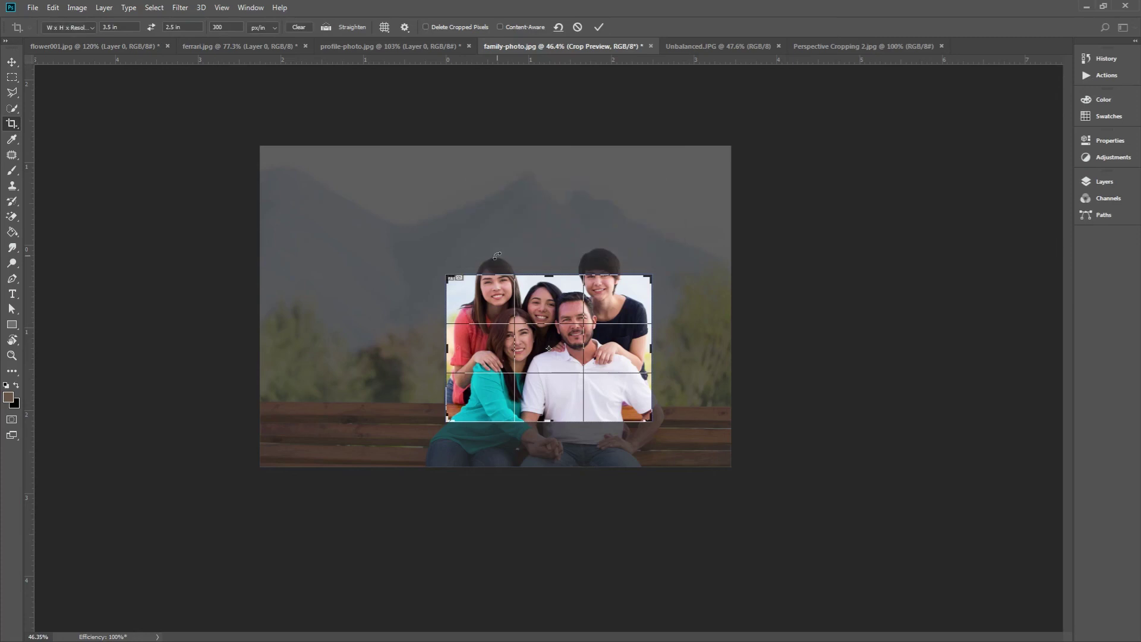